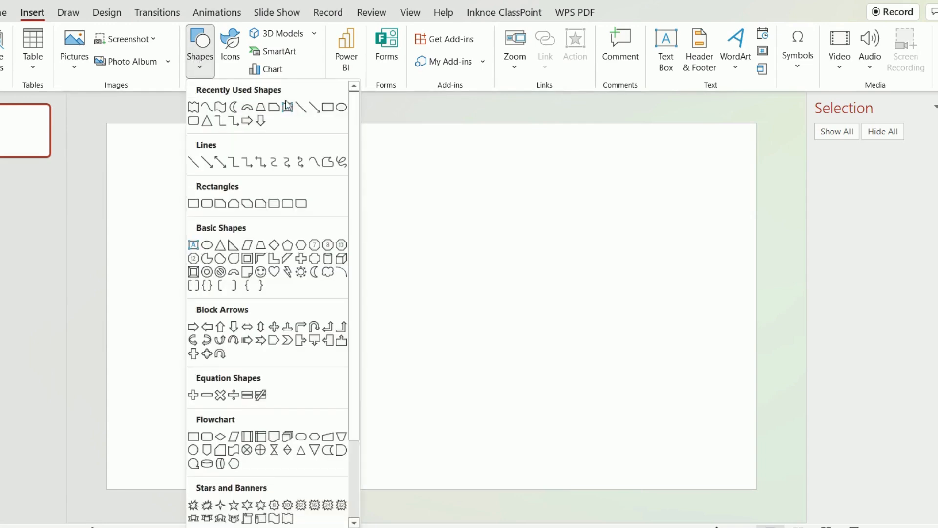
Step: Draw a circle about 10.69 cm wide as the face and move it to the right half of the slide
click(344, 108)
drag(378, 212, 558, 419)
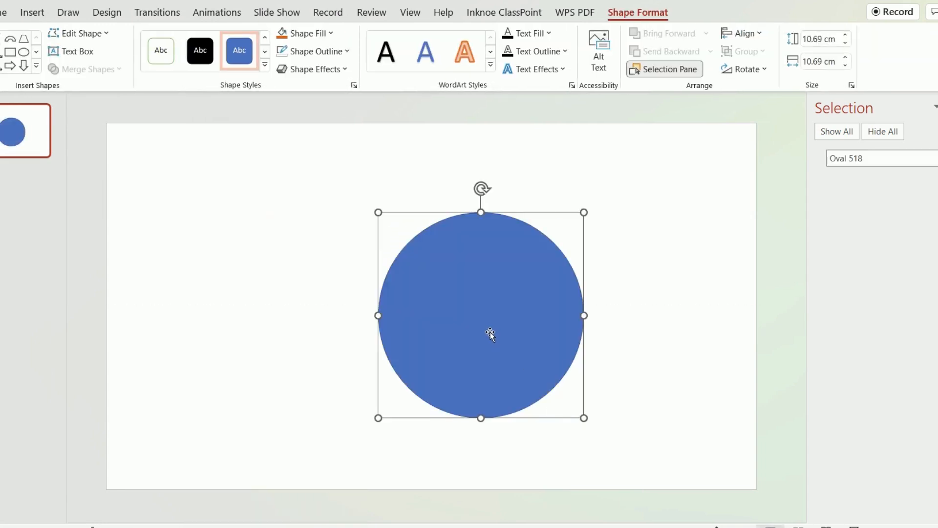
drag(490, 332, 325, 326)
Step: Draw an eye from a white circle about 4.16 cm wide with a black pupil circle about 2.63 cm wide inside it
drag(416, 409, 248, 241)
click(200, 50)
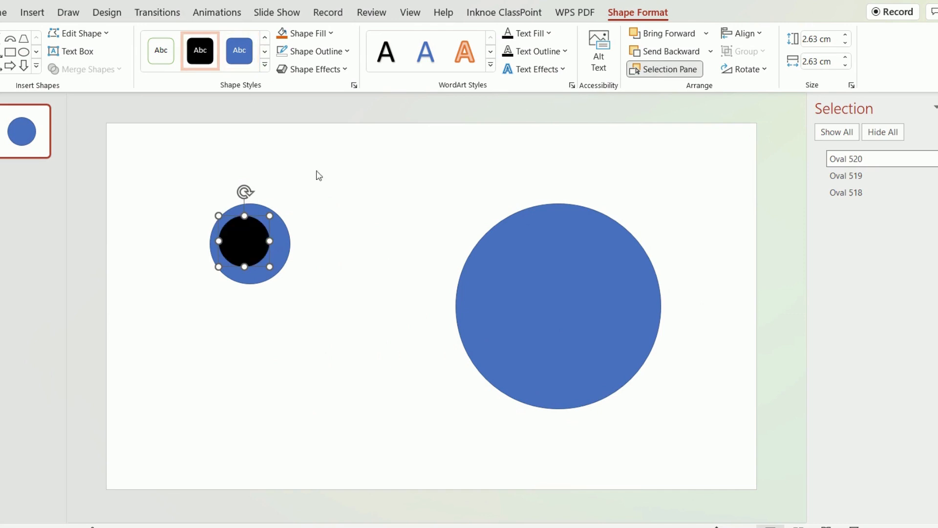
click(282, 245)
click(161, 50)
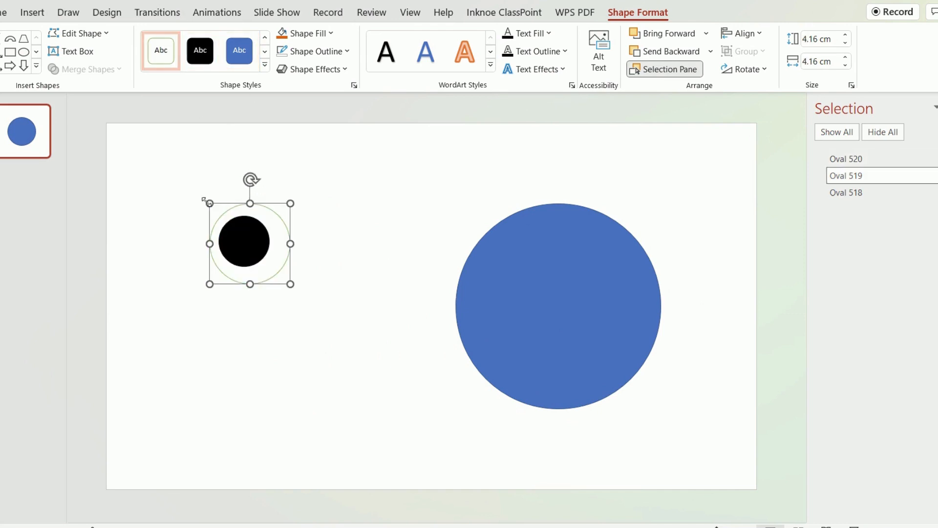
Step: Group the pupil with the white of the eye and move the group onto the left side of the face
drag(184, 185, 332, 336)
key(ctrl+g)
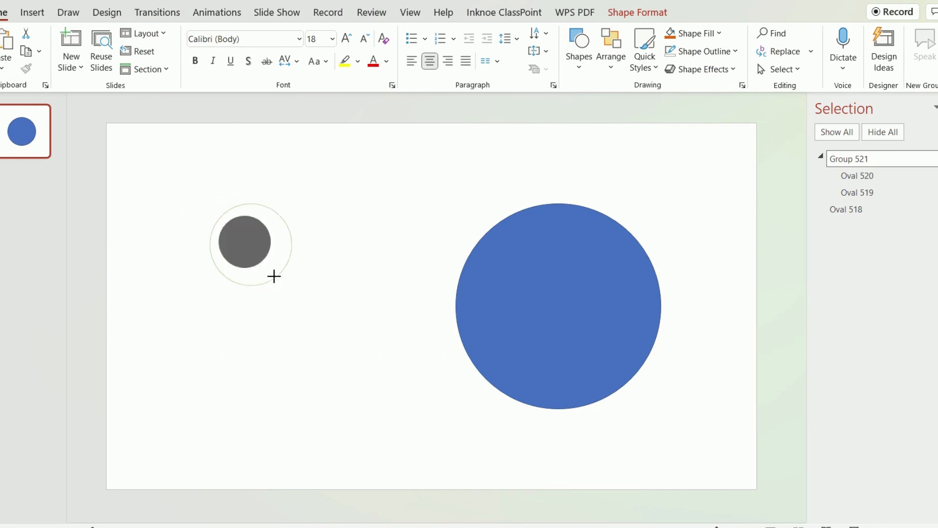
drag(258, 259, 524, 323)
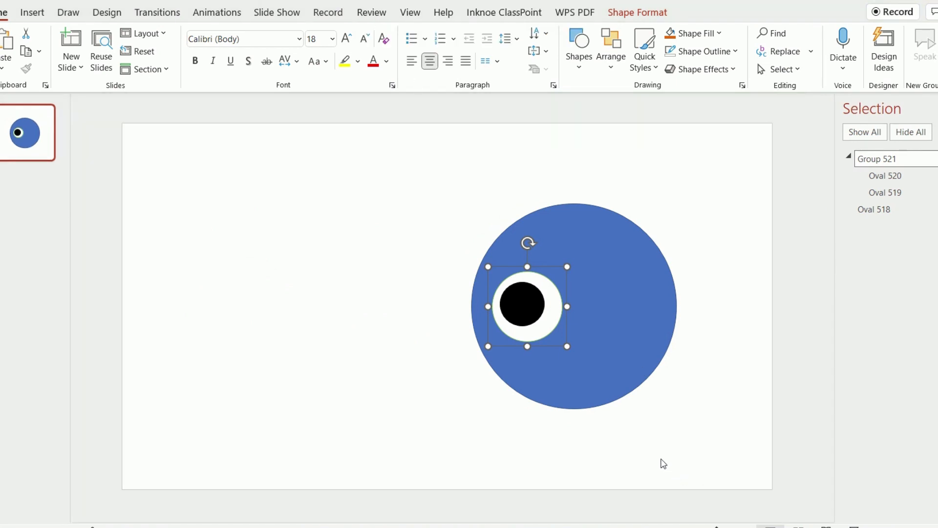
Step: Flip the eye group horizontally so the pupil sits toward the middle of the face
click(546, 324)
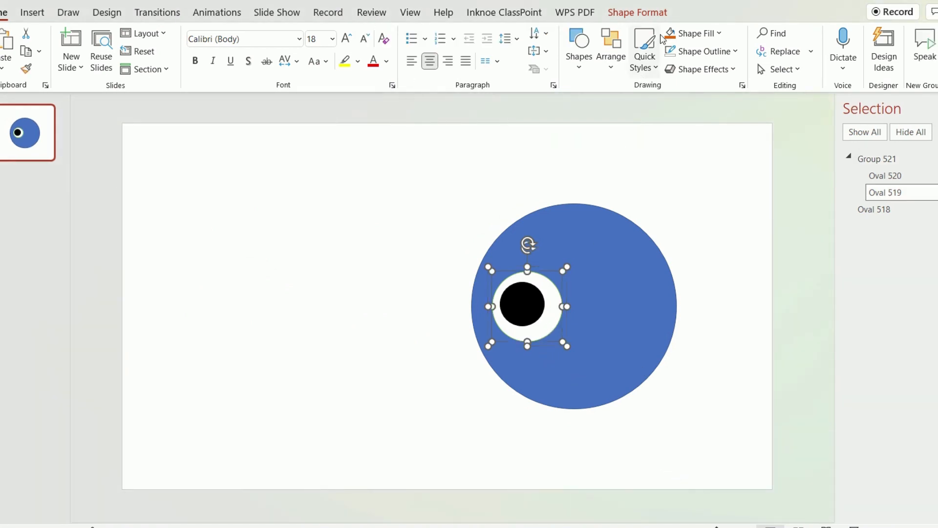
click(704, 171)
click(543, 299)
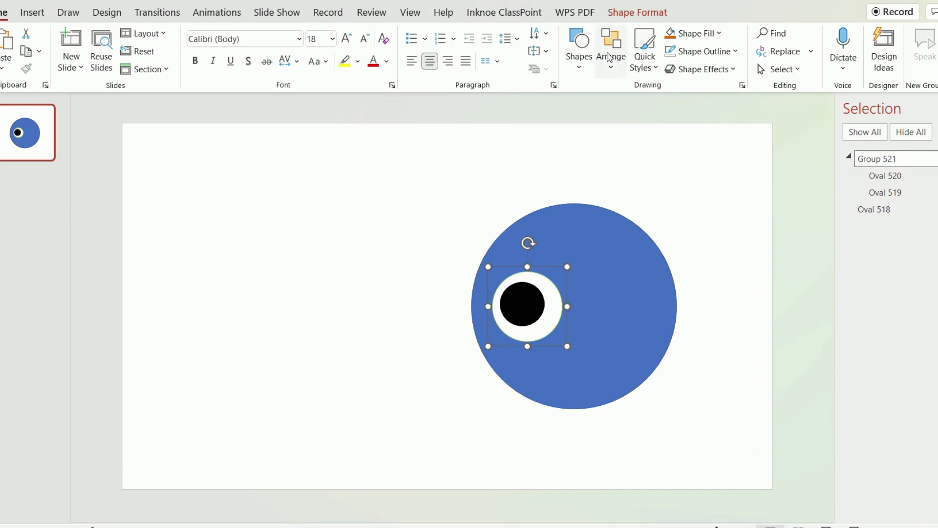
click(635, 12)
click(745, 69)
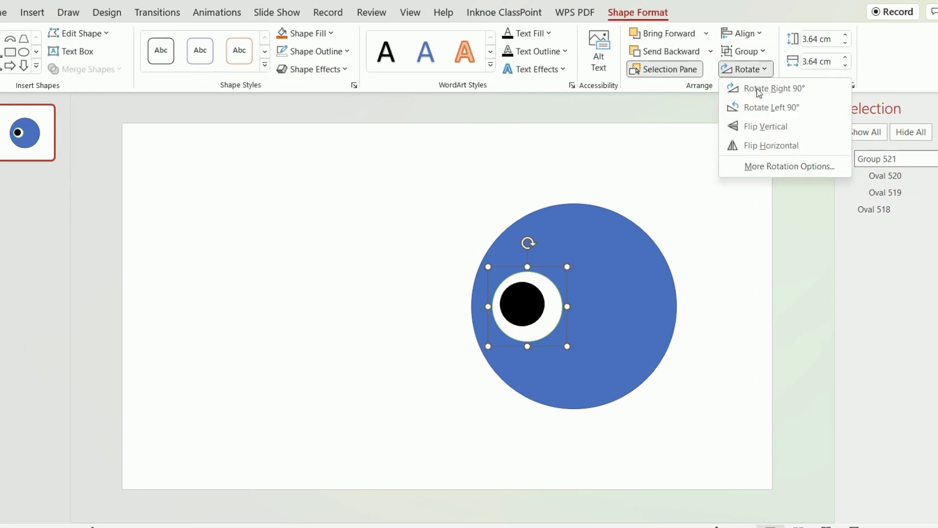
click(775, 146)
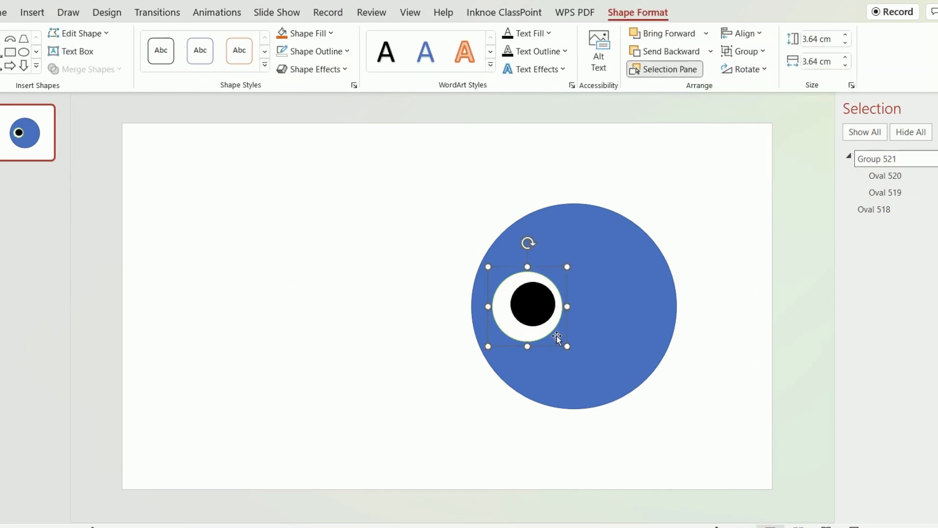
Step: Copy the eye to the right side of the face and flip the copy horizontally
key(ctrl+c)
key(ctrl+v)
drag(551, 341, 633, 329)
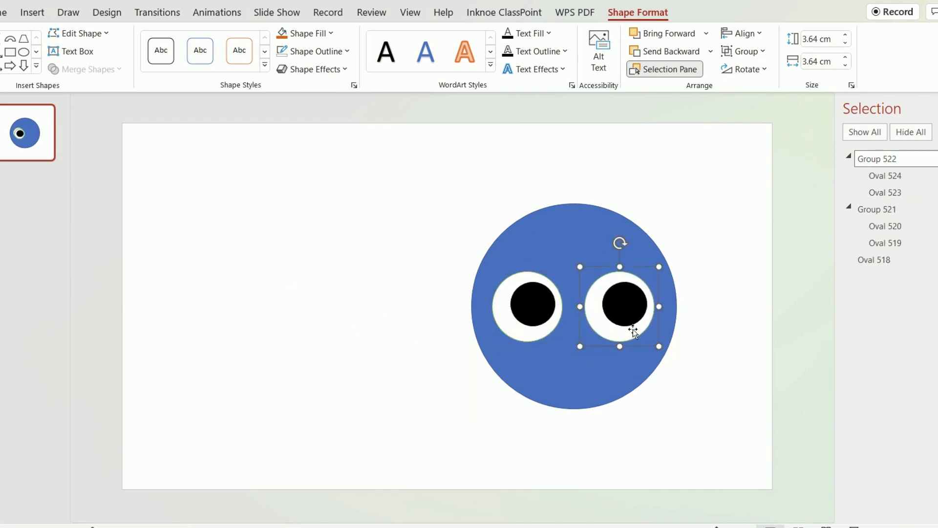
click(746, 69)
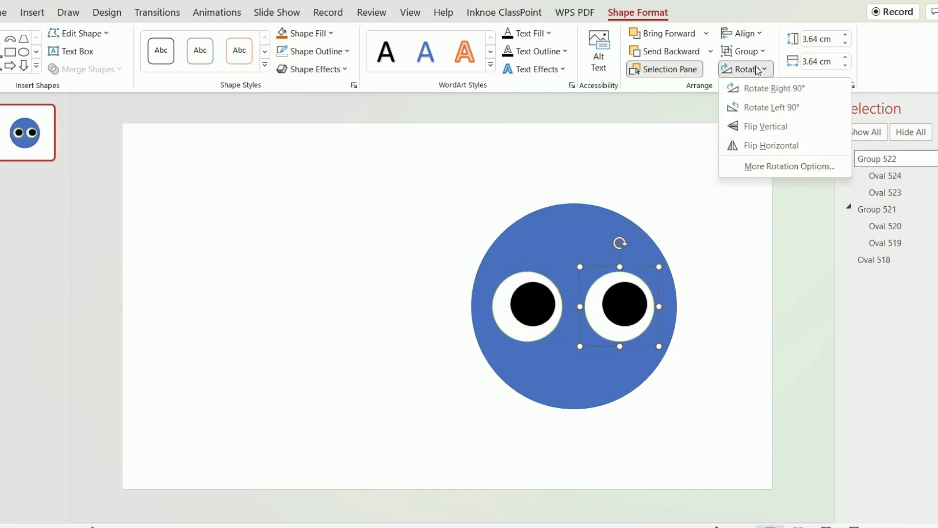
click(768, 147)
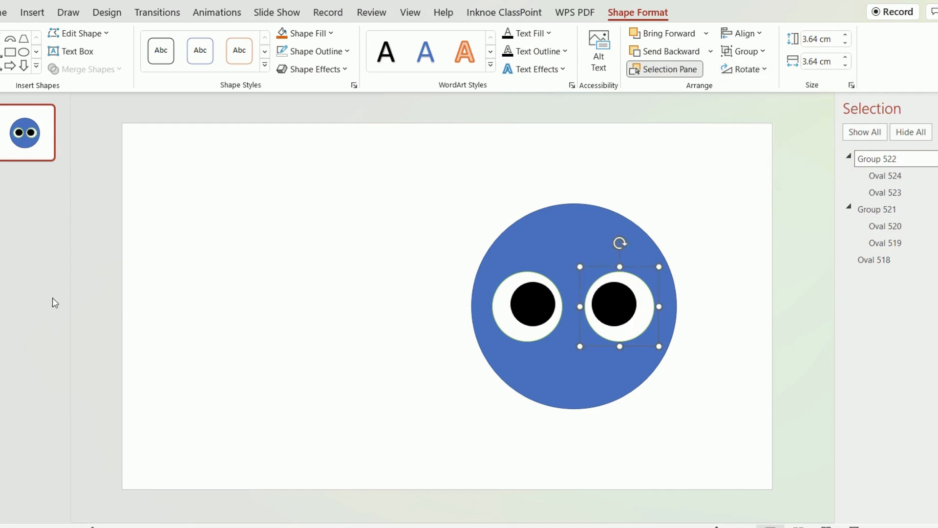
Step: Draw a thin block arc about 2.16 by 4 cm above the left eye as an eyebrow and style it solid black
click(8, 40)
mouse_move(259, 252)
mouse_down()
mouse_move(336, 294)
mouse_move(329, 267)
mouse_move(542, 263)
mouse_up()
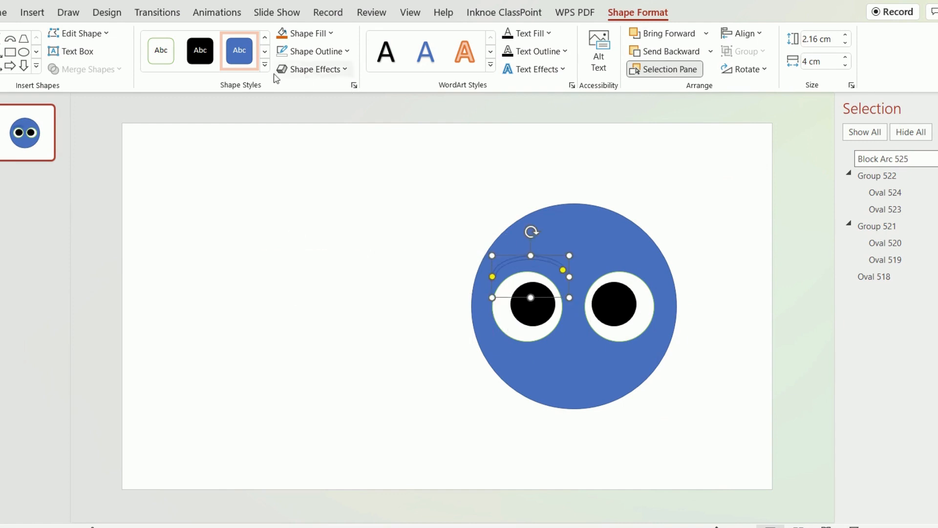
click(200, 50)
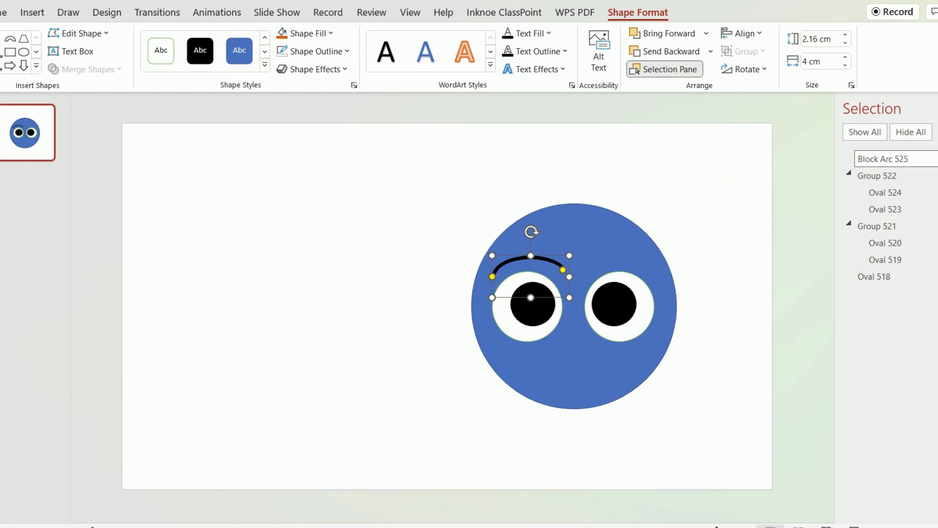
Step: Shrink the eyebrow to about 1.42 by 2.45 cm above the left eye and shorten both ends of its arc
mouse_move(384, 9)
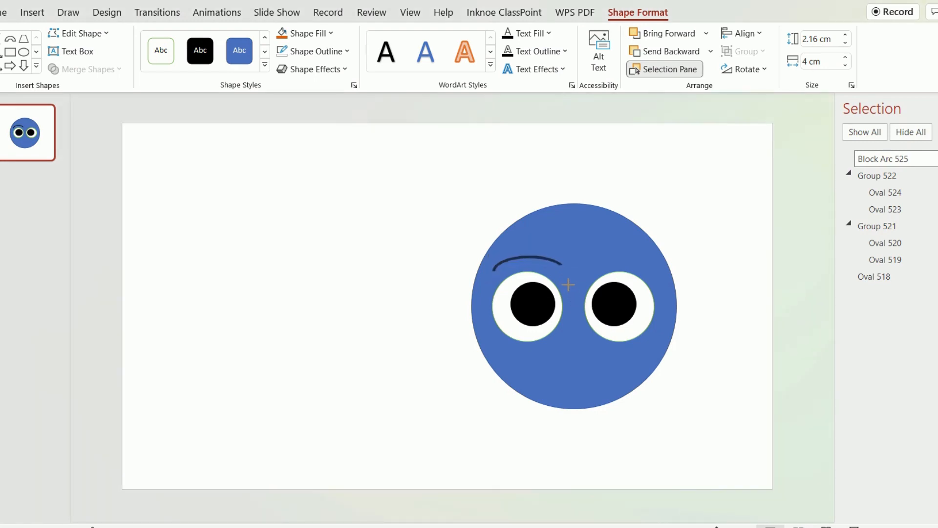
drag(568, 284, 536, 286)
mouse_move(515, 255)
mouse_down()
mouse_move(530, 252)
mouse_move(503, 282)
mouse_up()
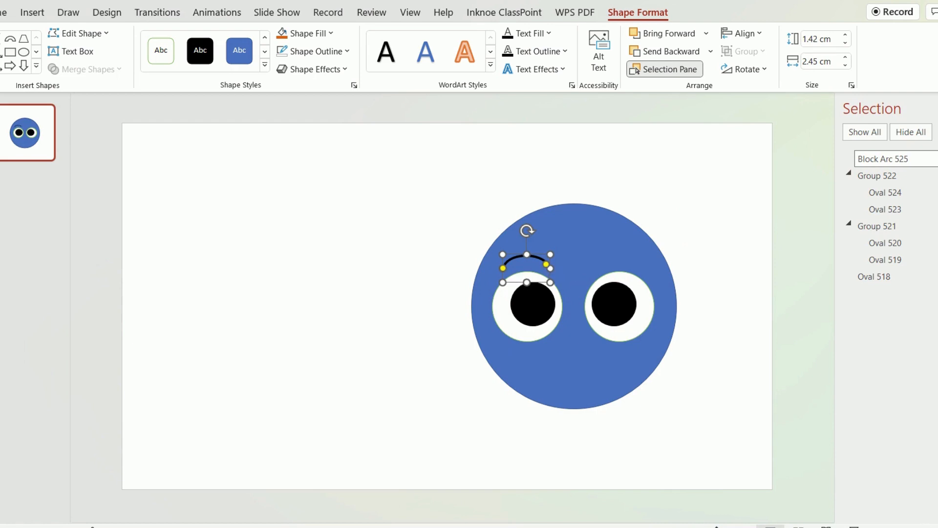
scroll(742, 486, up, 5)
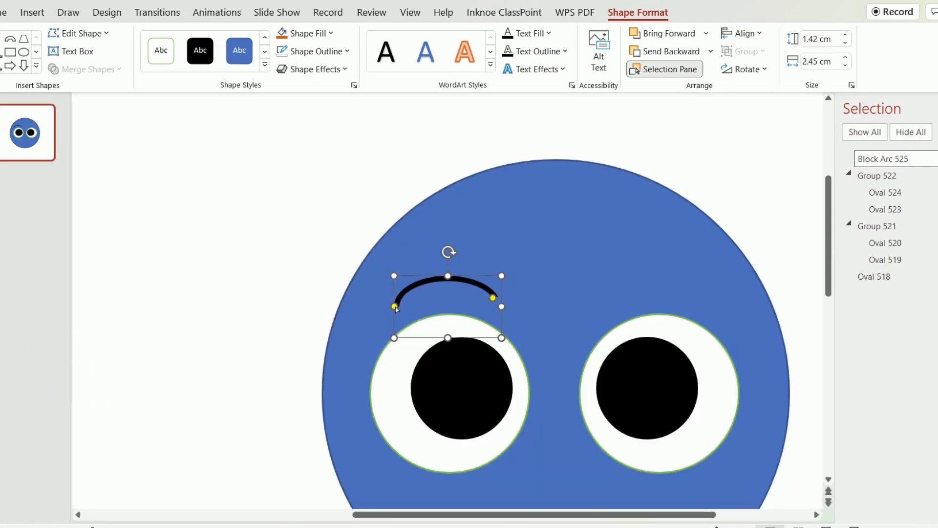
drag(396, 307, 400, 299)
drag(492, 298, 490, 295)
Step: Duplicate the eyebrow above the right eye and tilt the left eyebrow so its inner end slopes down
key(ctrl+d)
drag(482, 298, 634, 260)
drag(483, 286, 490, 288)
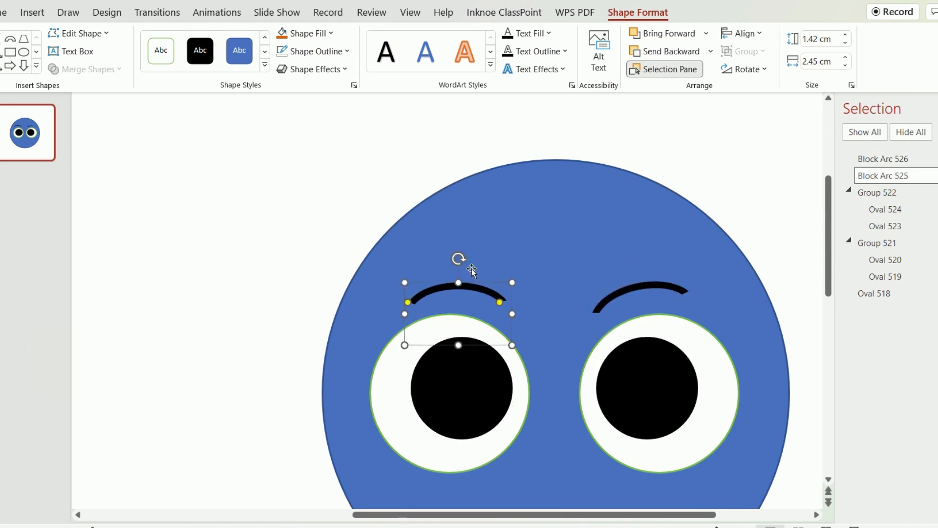
drag(461, 260, 463, 259)
Step: Remove the green outline from both eye groups
scroll(792, 466, down, 1)
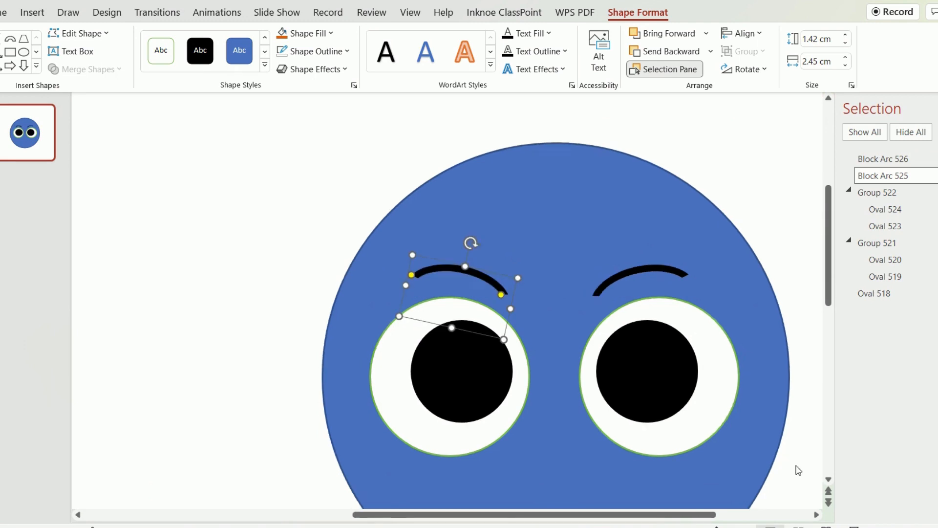
click(711, 345)
shift+click(370, 332)
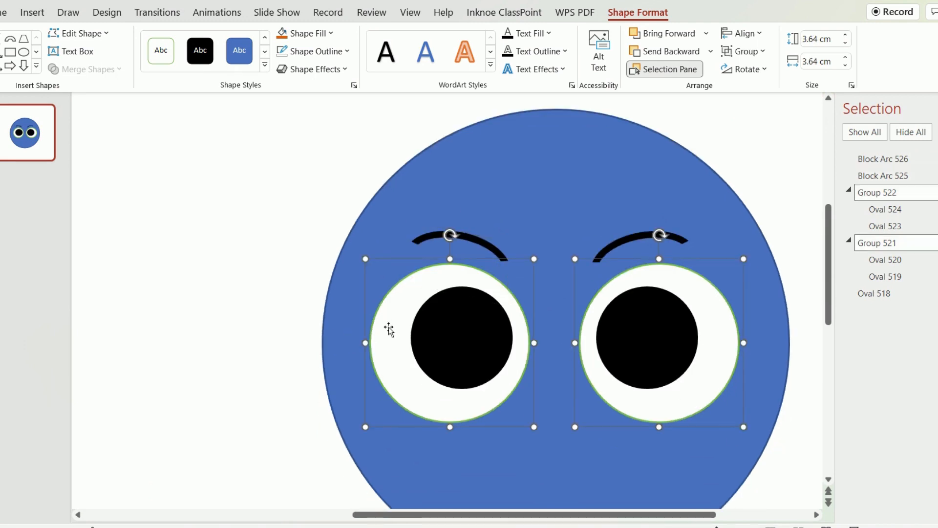
click(282, 52)
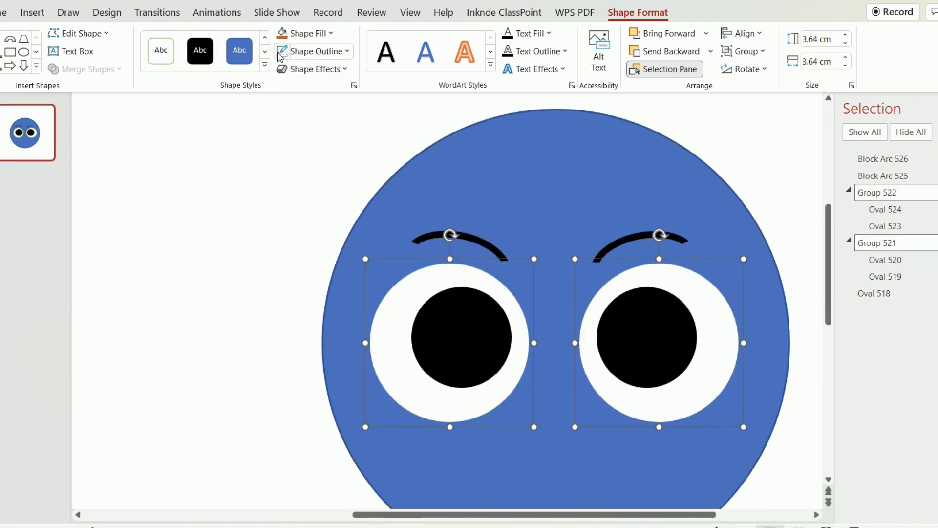
Step: Draw a rounded rectangle nose about 1.75 by 1.06 cm between and below the eyes, with its corners fully rounded
scroll(576, 301, down, 3)
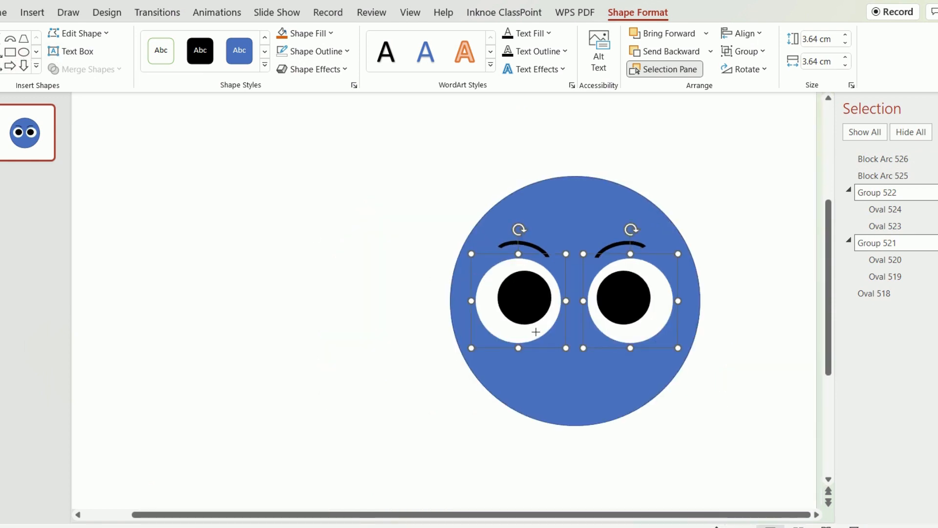
scroll(432, 337, up, 3)
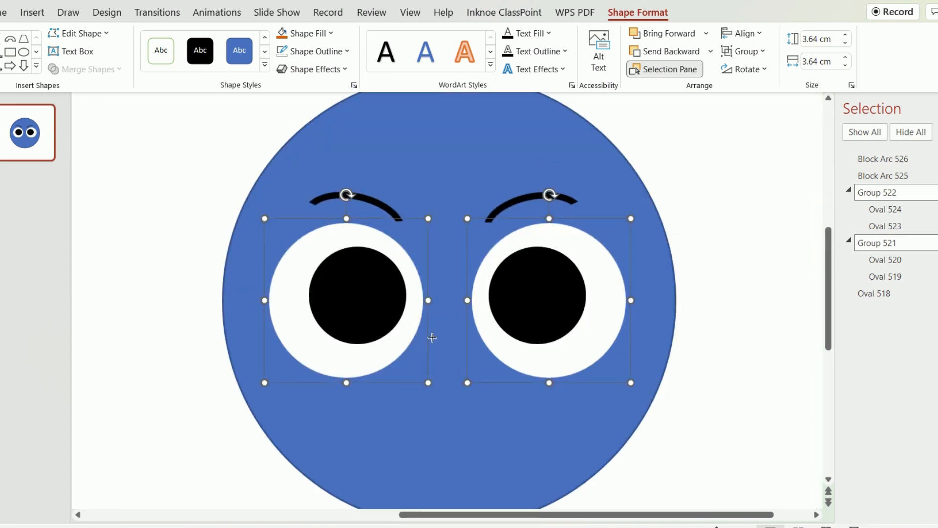
drag(432, 337, 478, 412)
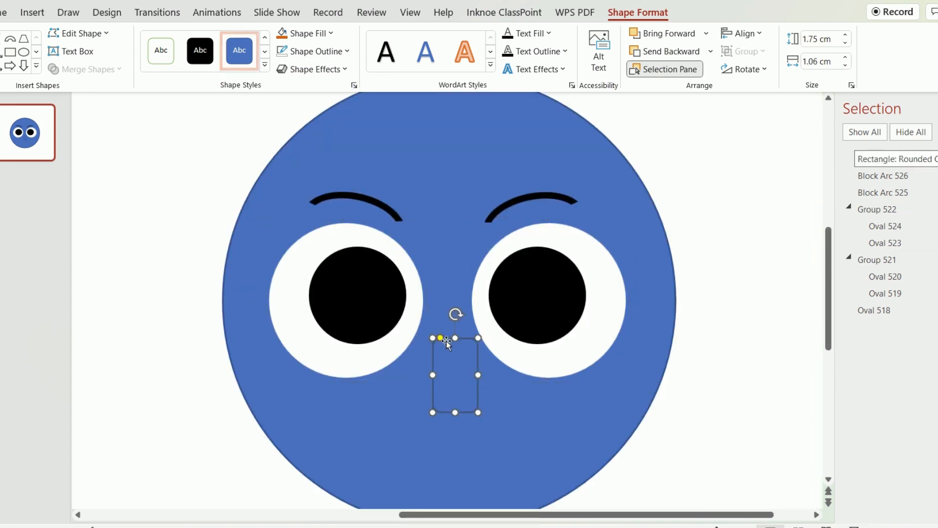
drag(442, 338, 444, 362)
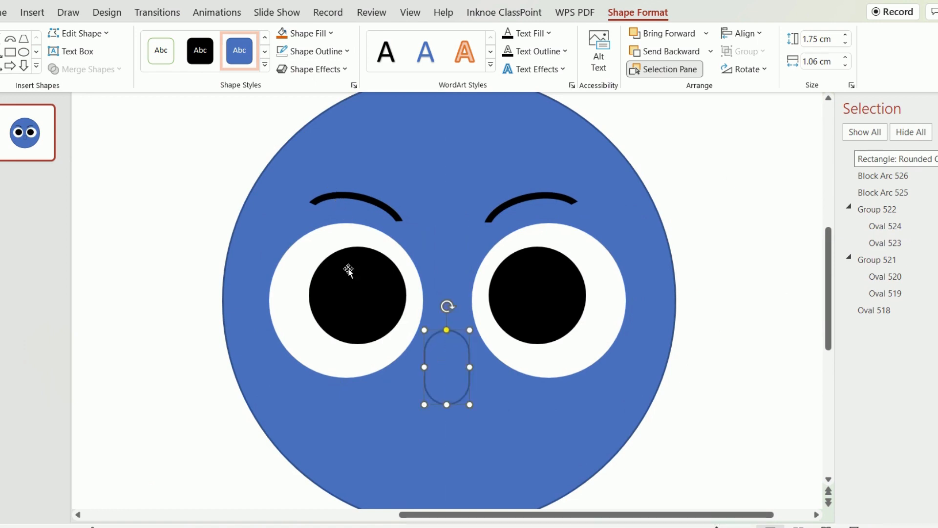
Step: Draw a block arc about 3.84 by 3.84 cm over the nose area for the mouth
scroll(368, 321, down, 1)
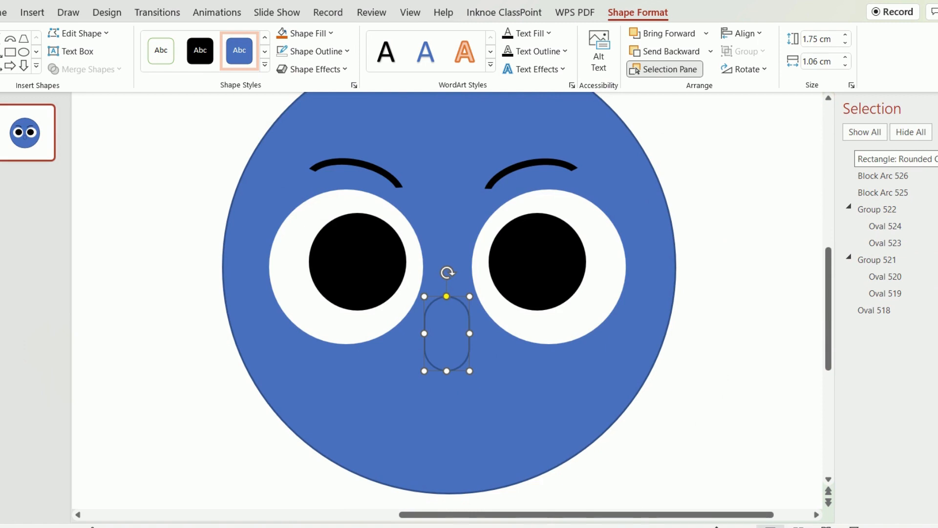
click(11, 39)
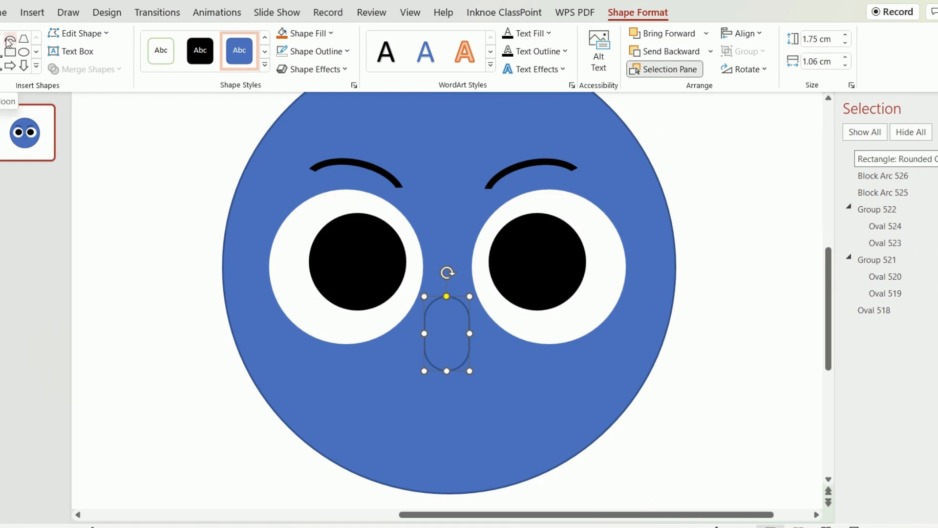
drag(337, 391, 497, 389)
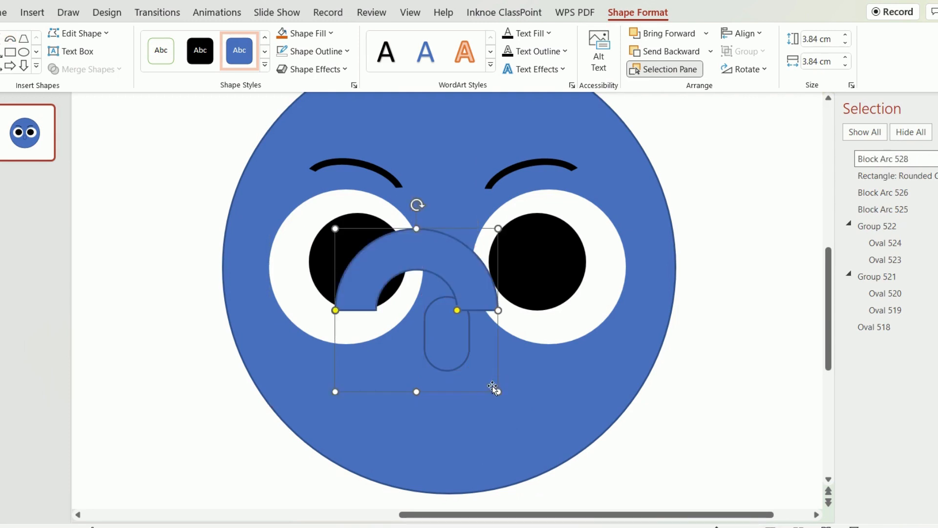
scroll(478, 301, down, 1)
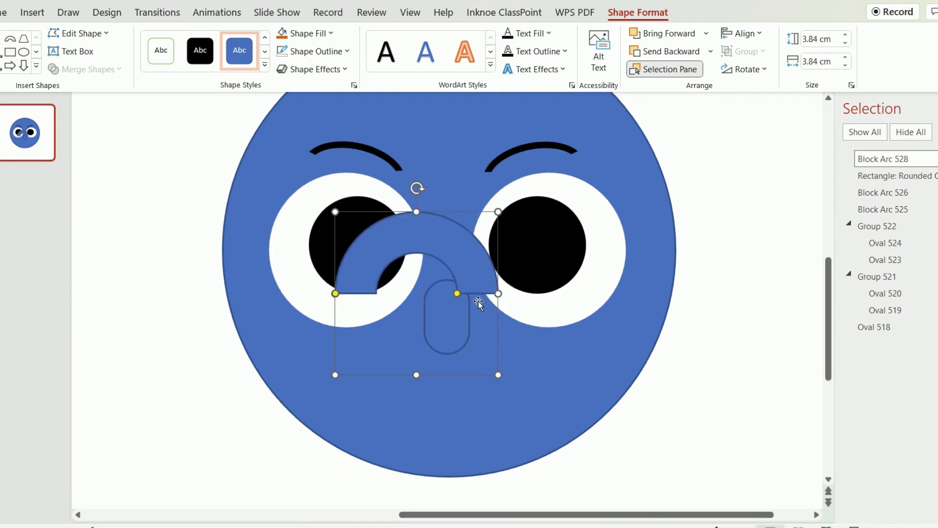
Step: Flip the mouth arc vertically into a smile and move it below the nose
click(744, 69)
click(750, 131)
drag(483, 332, 513, 412)
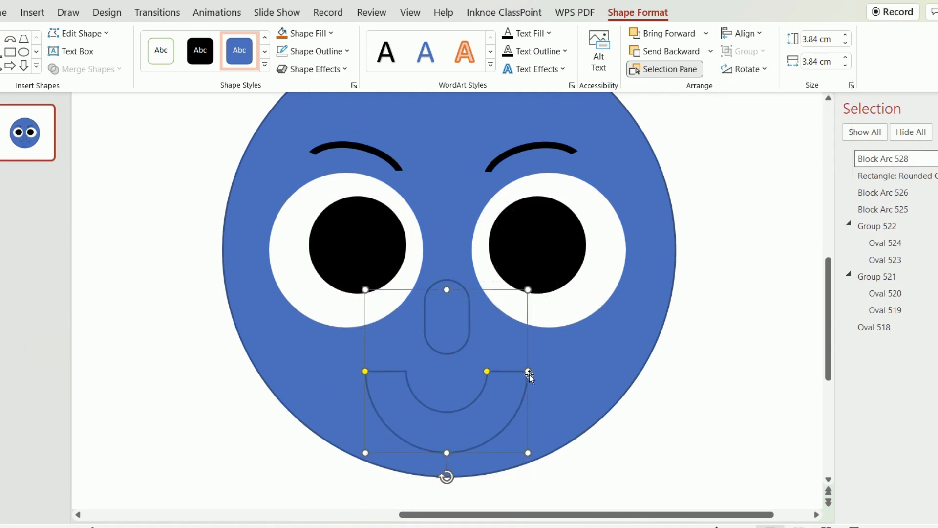
Step: Widen the mouth arc to about 6.16 cm, centred under the nose, and thin its band to a narrow smile
drag(528, 371, 625, 372)
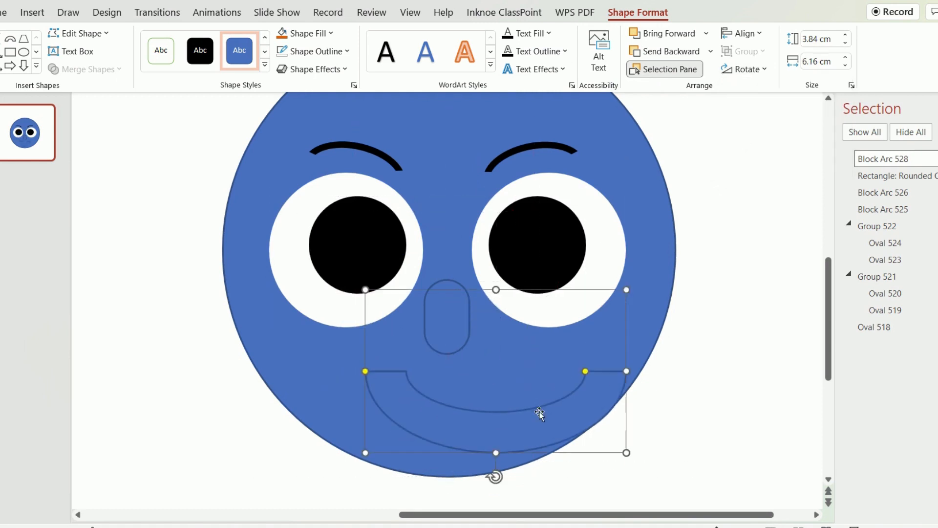
drag(541, 413, 492, 414)
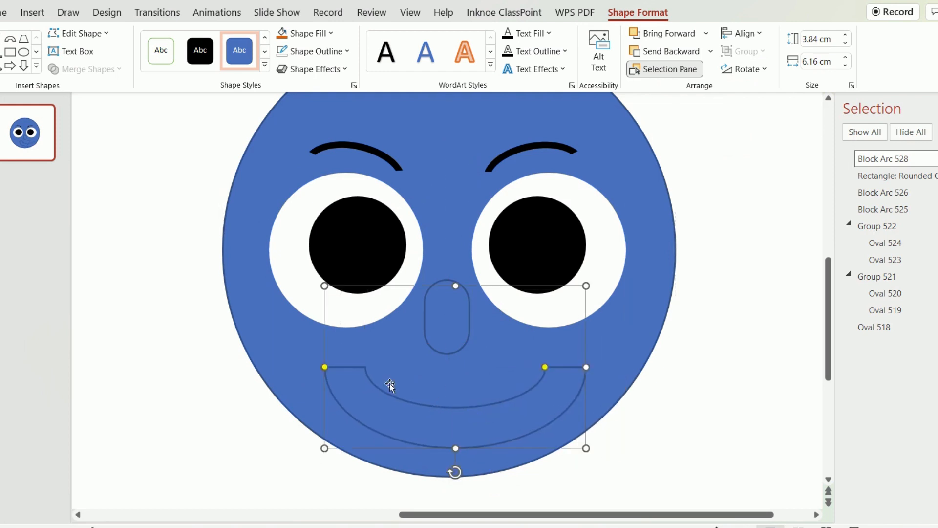
drag(408, 423, 399, 409)
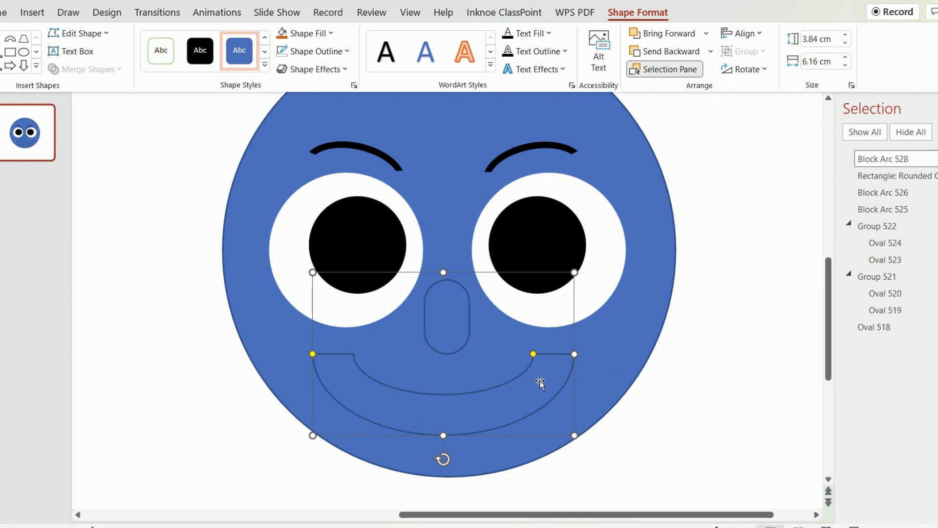
key(Escape)
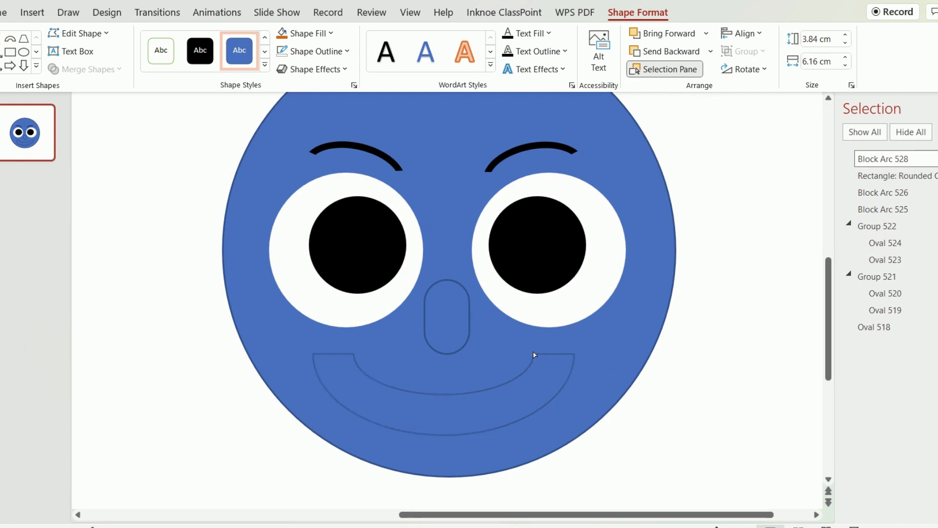
drag(534, 353, 566, 353)
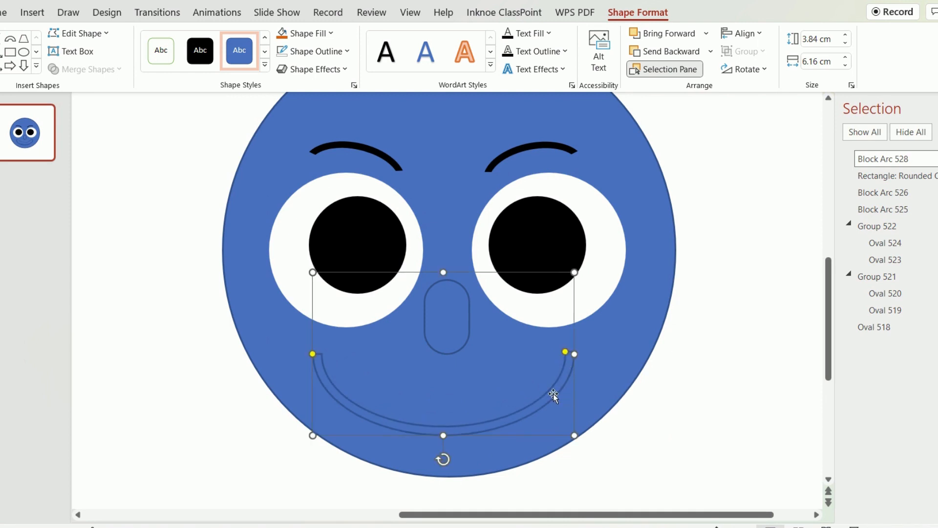
Step: Move the smile arc slightly down to centre it under the nose and apply the solid black shape style
drag(556, 393, 561, 405)
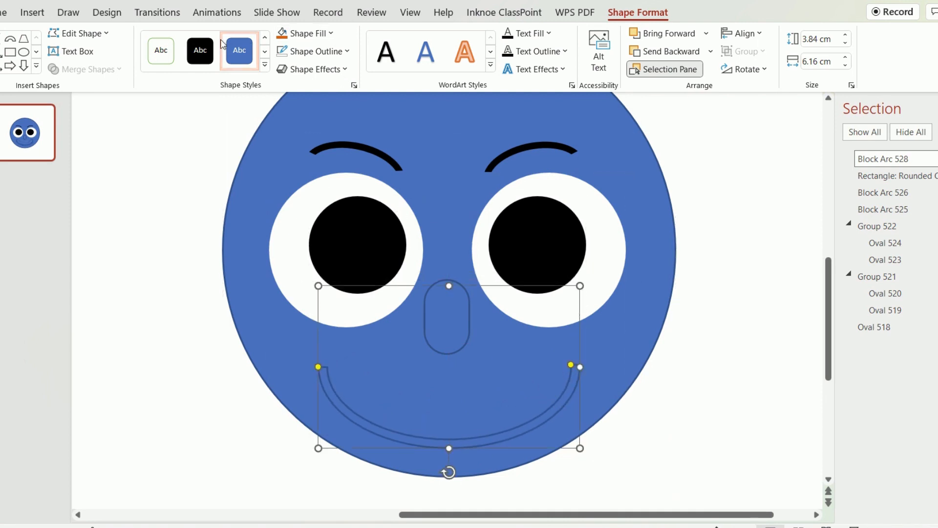
click(200, 50)
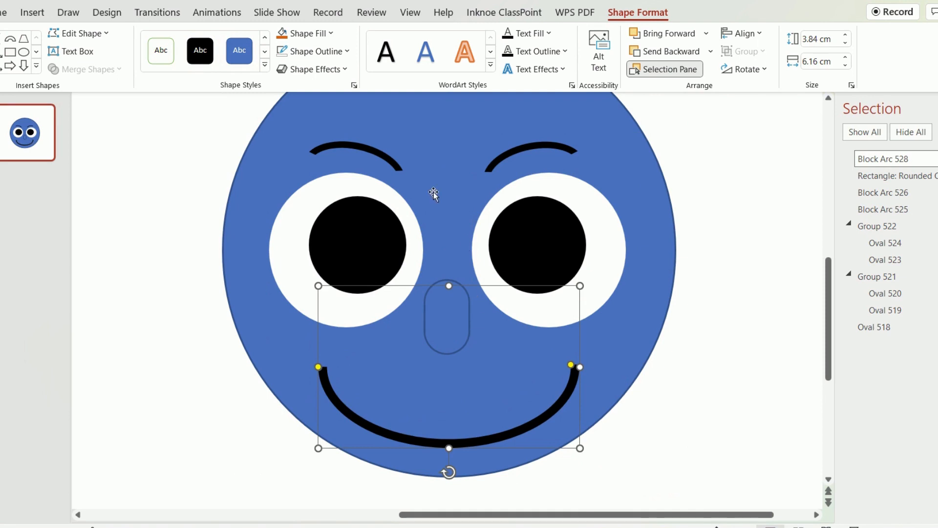
click(23, 38)
drag(587, 335, 620, 391)
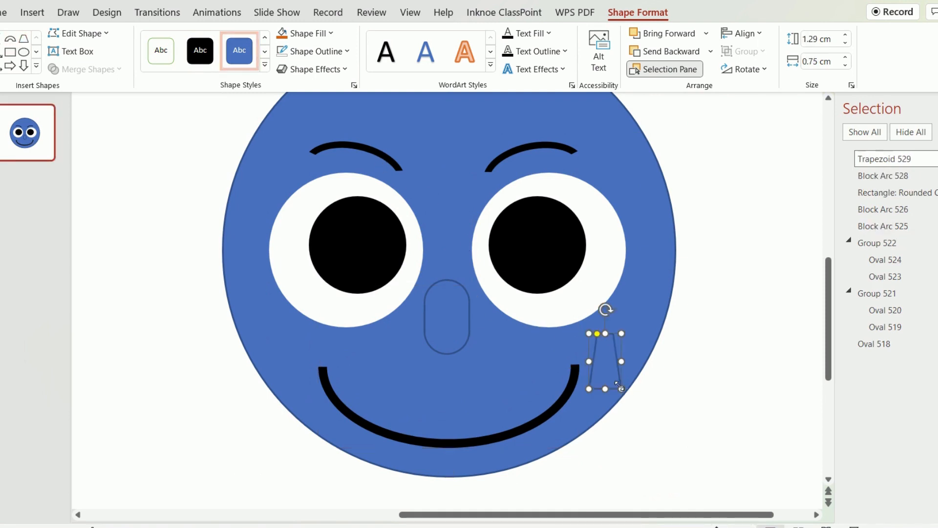
key(ctrl+z)
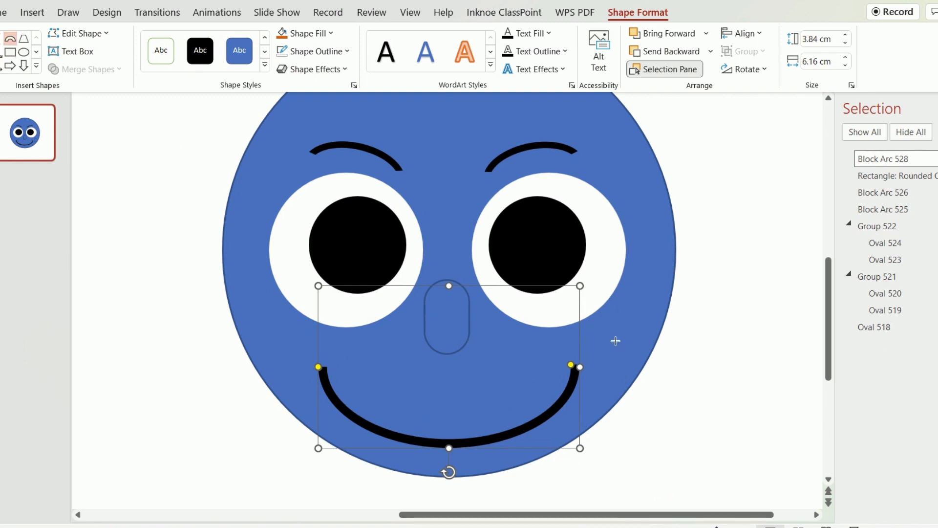
Step: Draw a small block arc at the smile's right end, thinned, rotated and sized to about 0.84 by 1.02 cm
drag(611, 334, 677, 395)
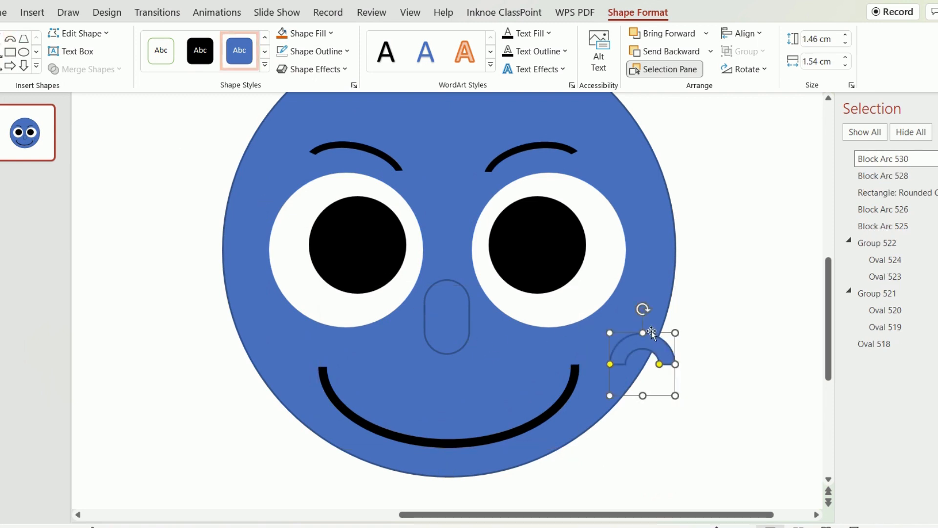
mouse_move(644, 309)
mouse_down()
mouse_move(610, 383)
mouse_move(588, 373)
mouse_move(591, 345)
mouse_move(605, 342)
mouse_move(587, 334)
mouse_move(594, 340)
mouse_up()
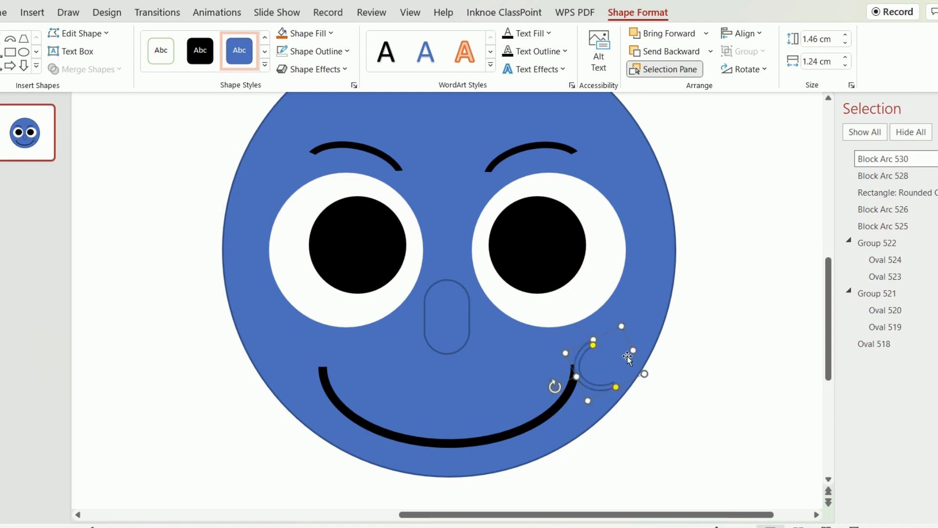
drag(643, 374, 617, 377)
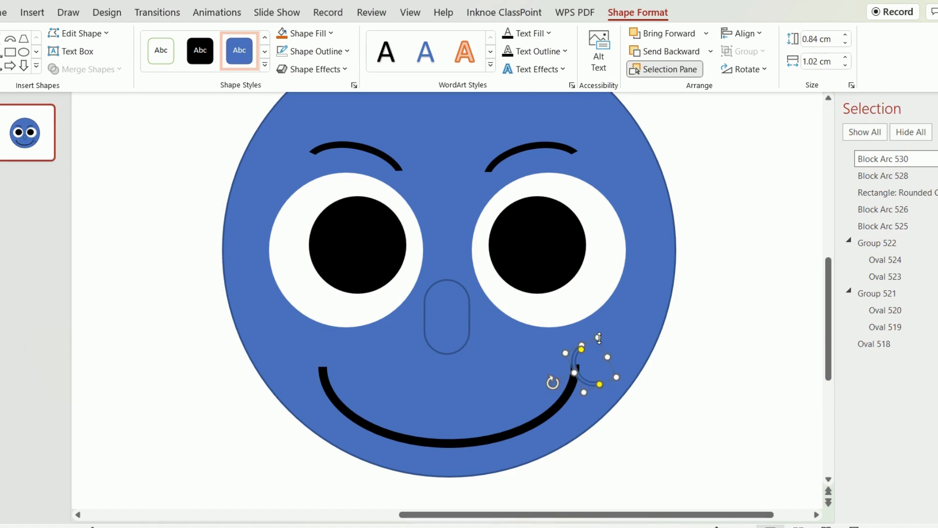
drag(553, 386, 595, 380)
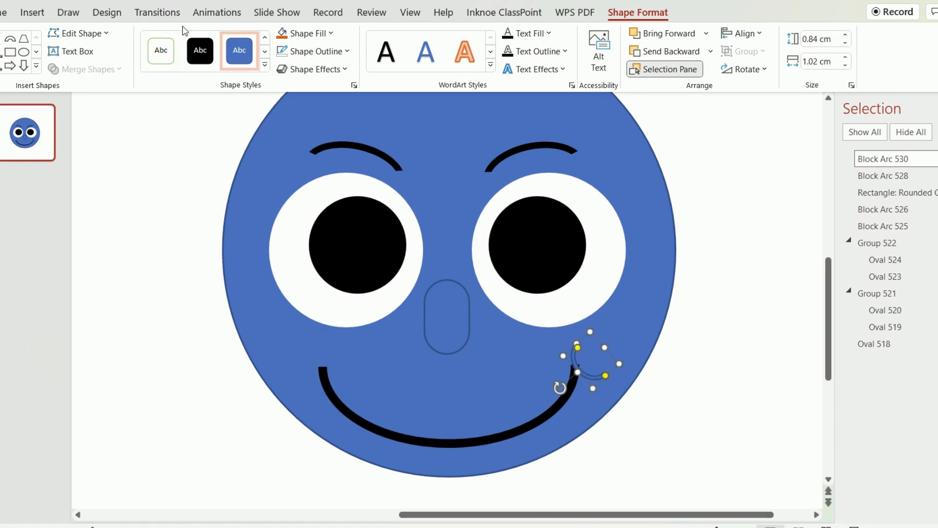
Step: Give the small arc a solid black fill and a thicker black outline
click(201, 49)
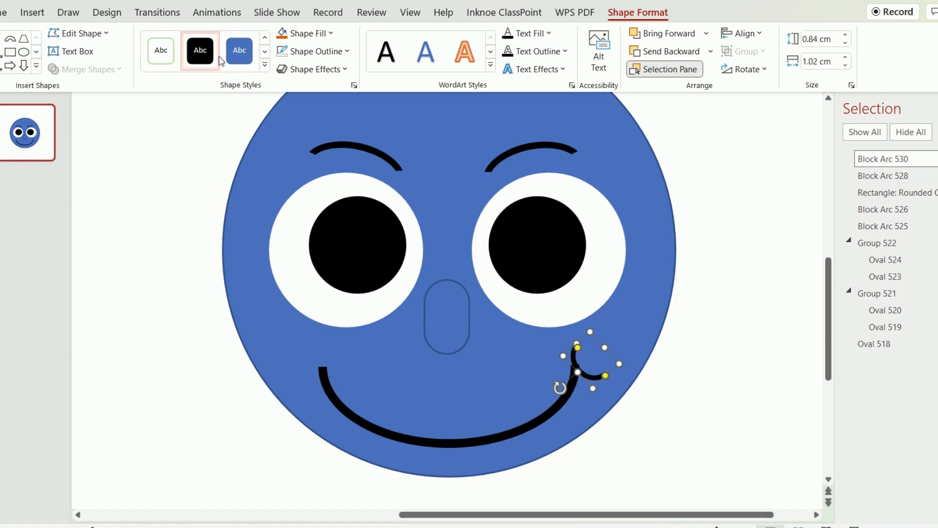
click(289, 54)
click(291, 88)
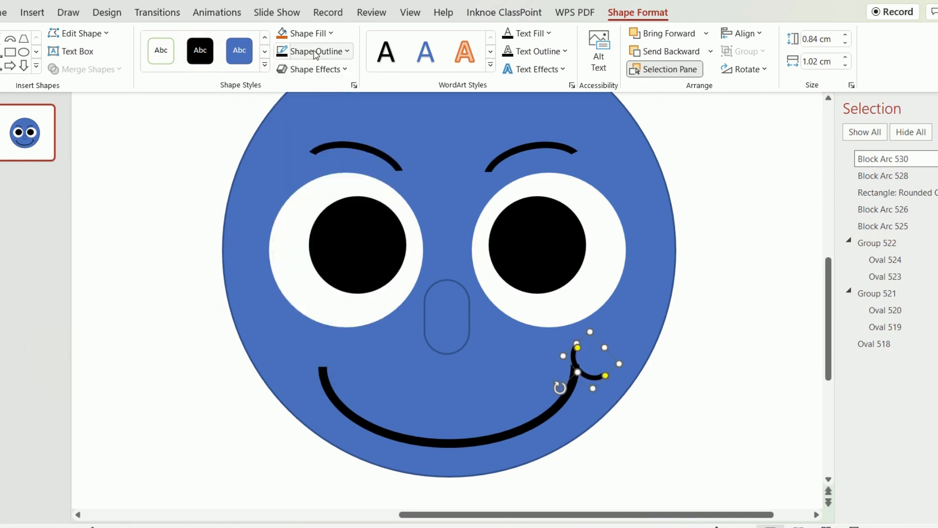
click(315, 51)
mouse_move(381, 306)
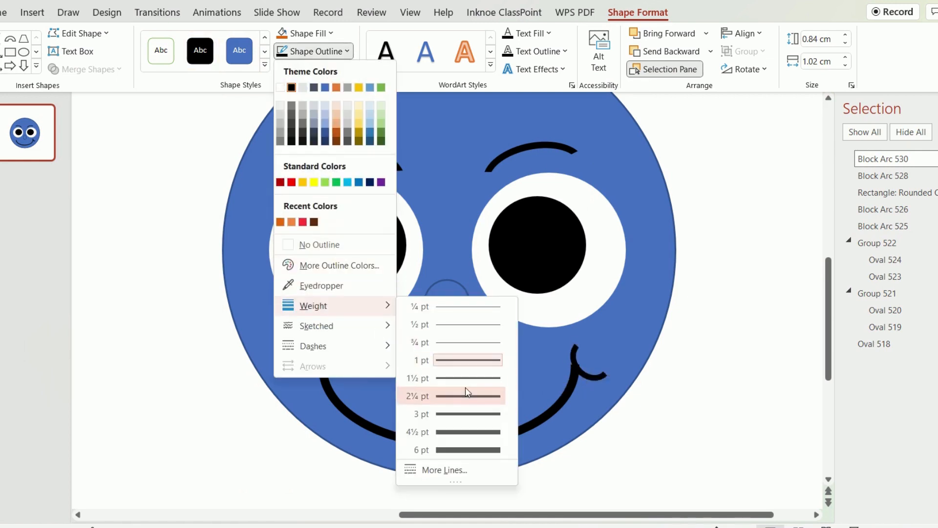
click(465, 385)
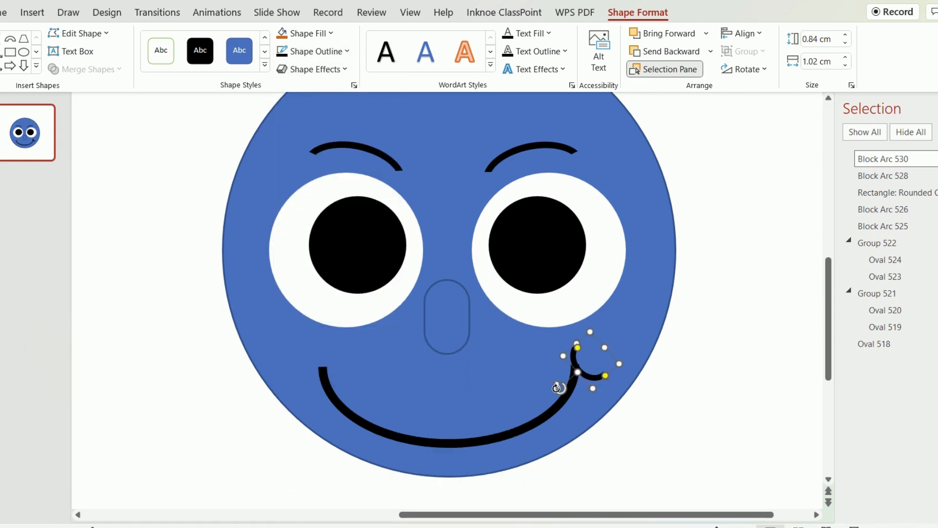
Step: Rotate the small arc upright to cap the smile's right end, and place a duplicate on the left end
drag(557, 387, 597, 367)
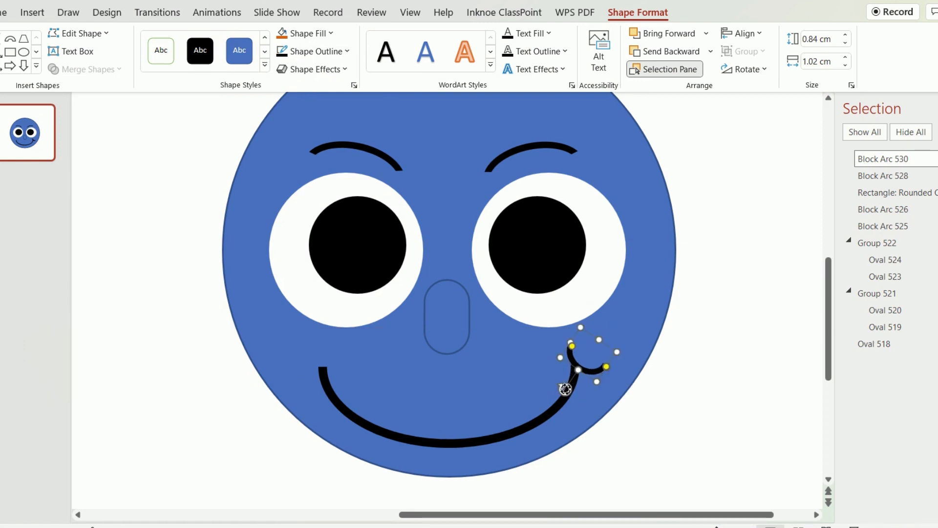
drag(597, 362, 588, 361)
key(ctrl+d)
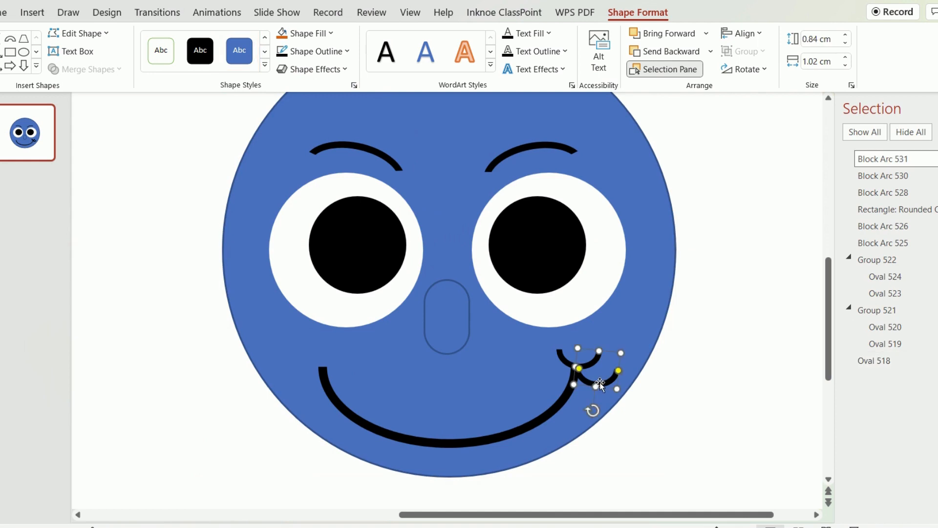
drag(600, 383, 328, 365)
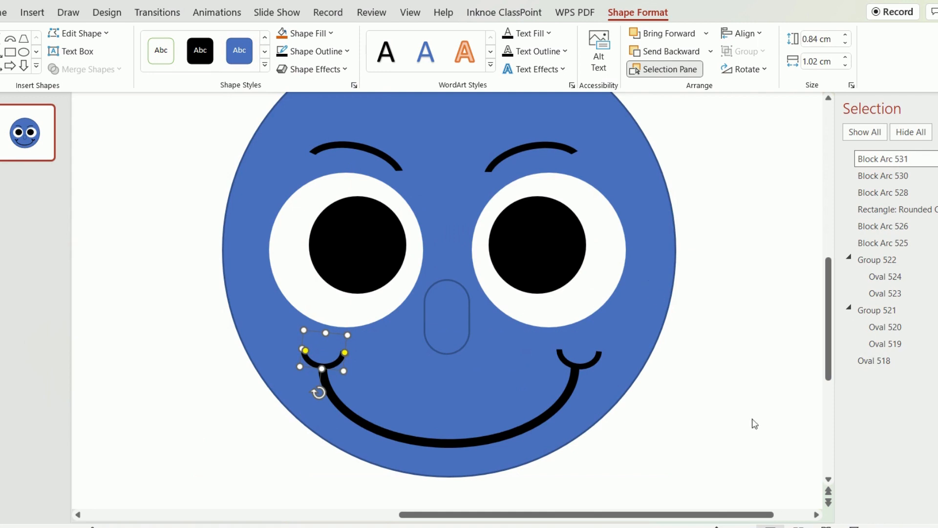
Step: Fill the face circle and the nose with the light orange recent colour
ctrl+scroll(684, 293, down, 5)
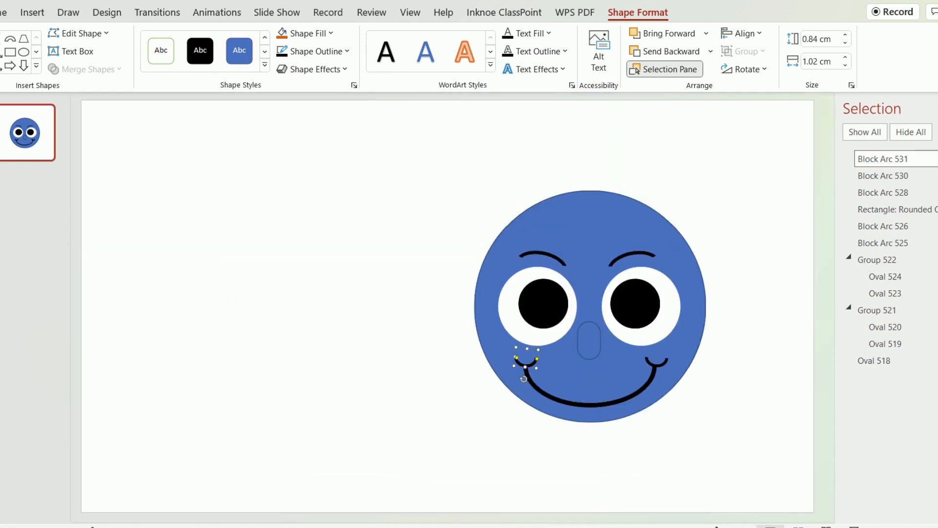
click(681, 272)
shift+click(599, 341)
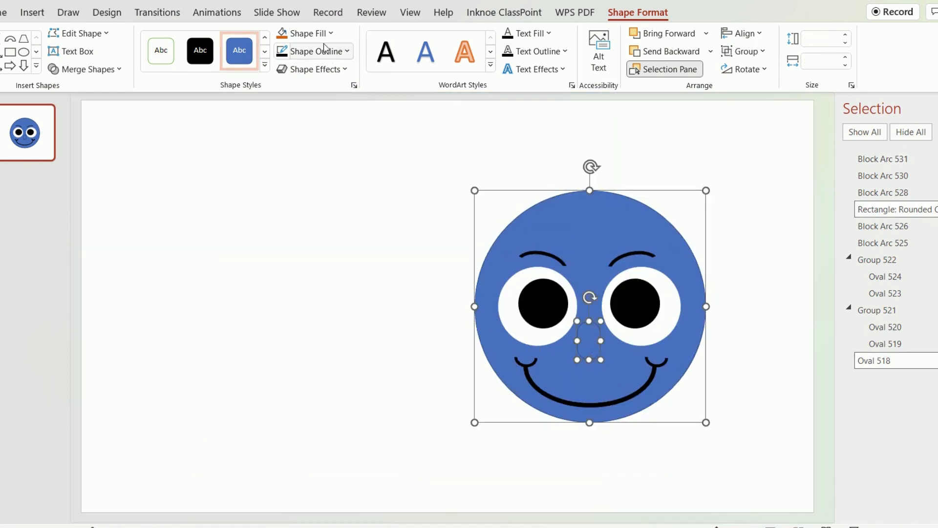
click(307, 33)
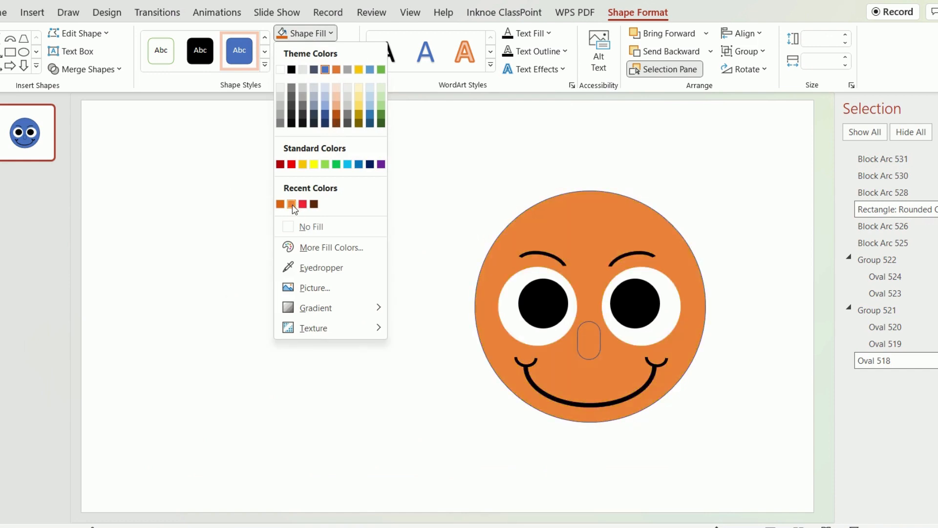
click(295, 204)
Step: Give the face circle and the nose a black outline with 3 pt weight
click(312, 50)
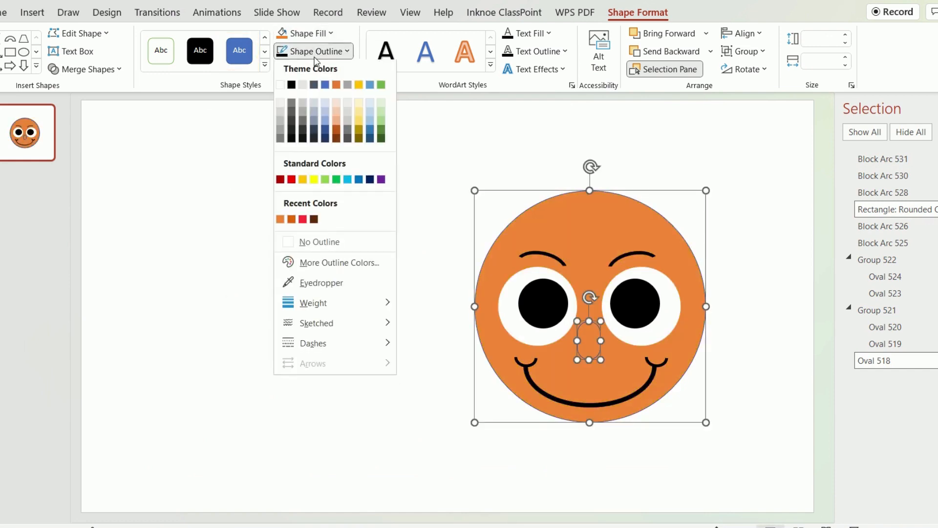
click(291, 89)
click(312, 51)
mouse_move(335, 307)
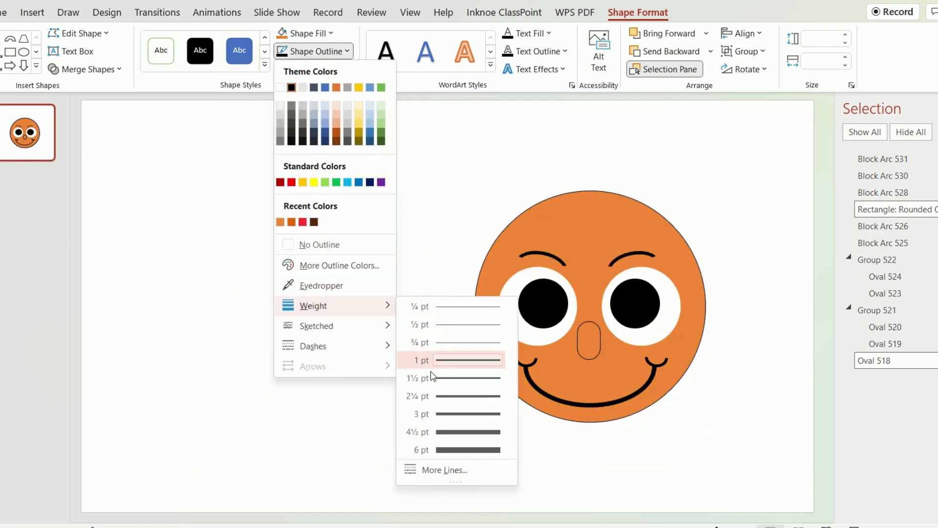
click(446, 414)
click(704, 407)
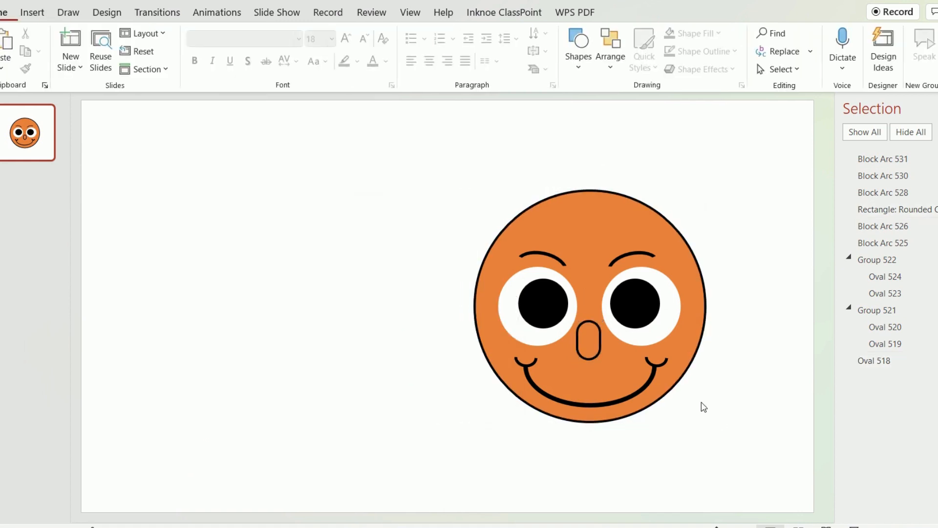
Step: Select all the face shapes and move the whole face horizontally closer to the slide's centre
drag(389, 144, 830, 493)
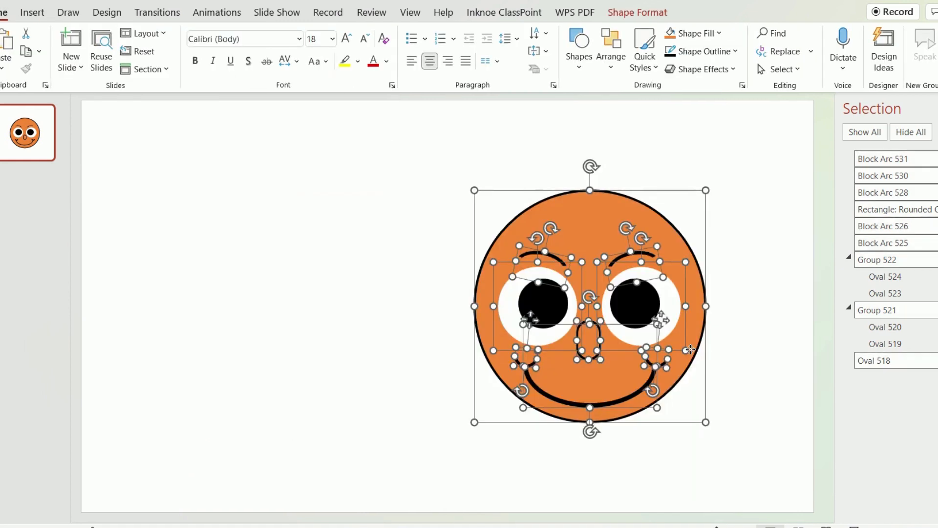
drag(689, 349, 649, 360)
click(704, 381)
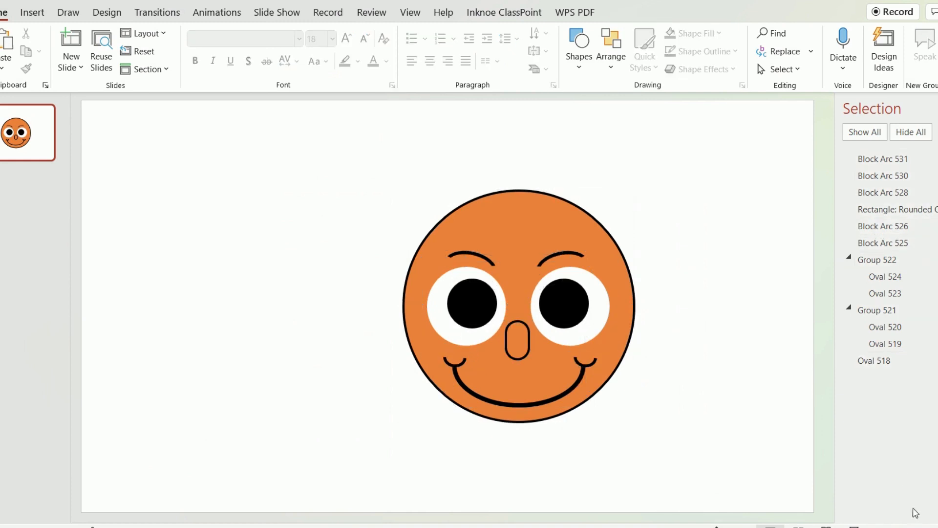
Step: Draw a flat oval cheek about 0.5 by 1.71 cm just under the left eye
scroll(557, 365, up, 3)
scroll(522, 300, up, 2)
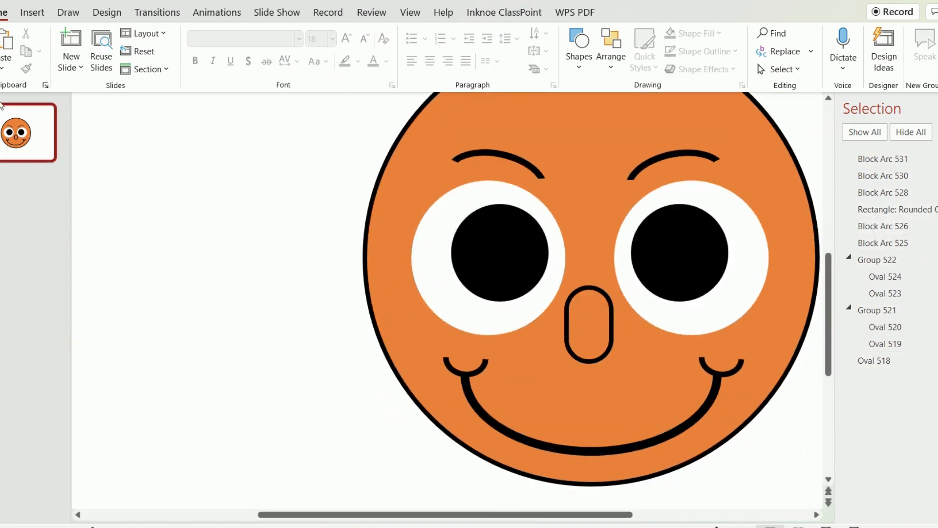
click(32, 12)
click(200, 52)
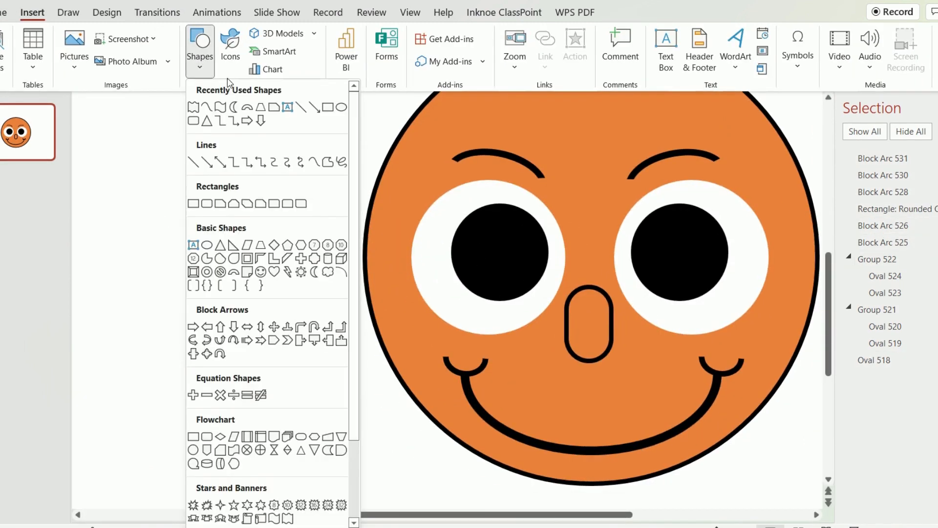
click(341, 108)
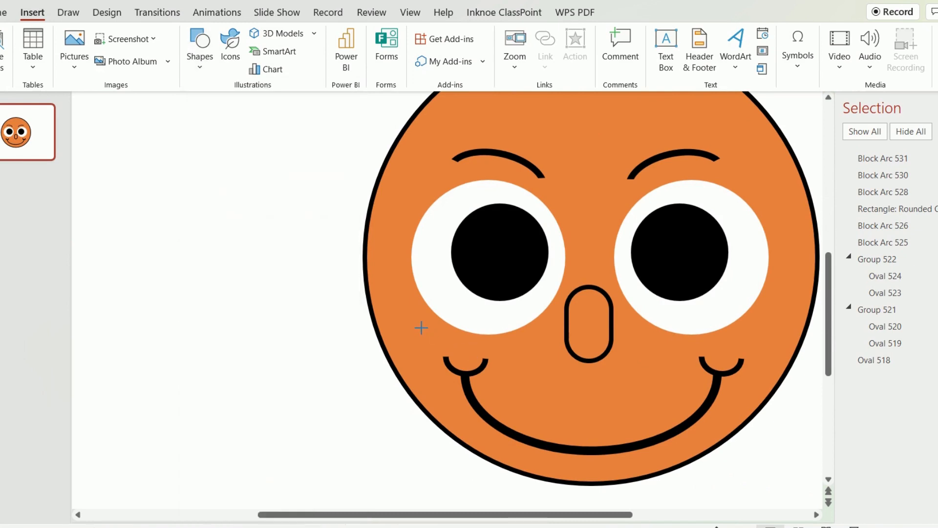
drag(421, 328, 495, 350)
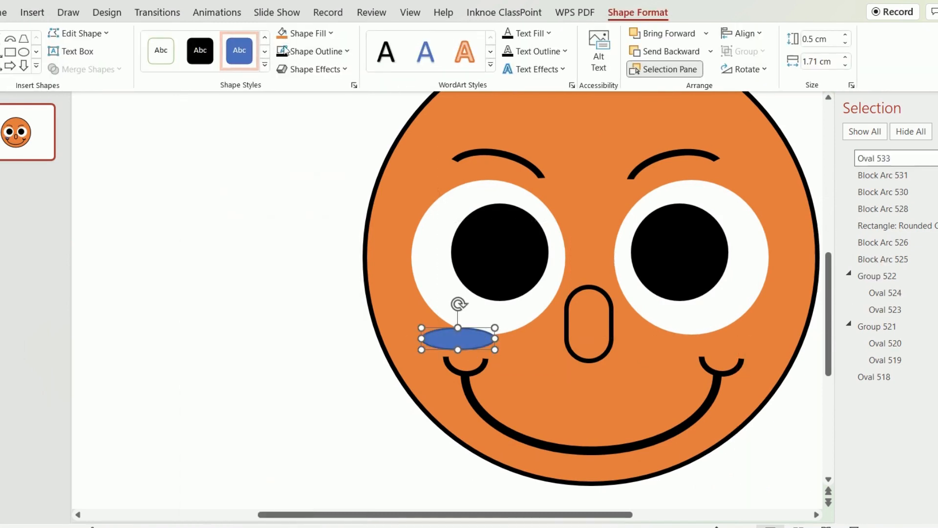
Step: Fill the cheek oval with the red recent colour and remove its outline
click(303, 33)
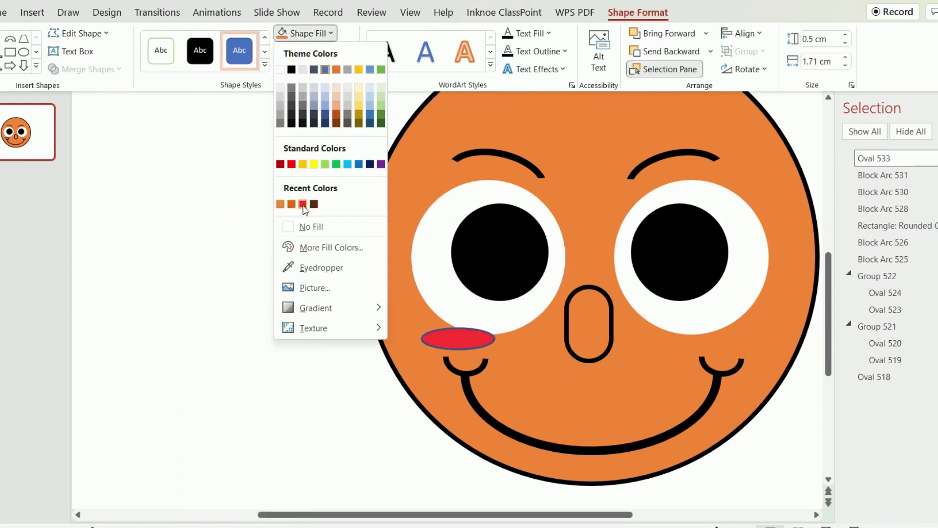
click(303, 203)
click(317, 51)
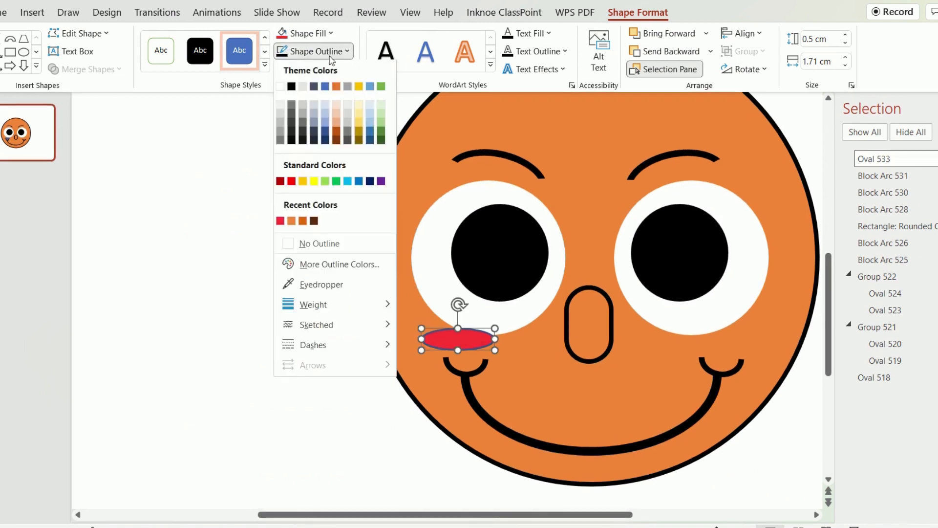
click(325, 243)
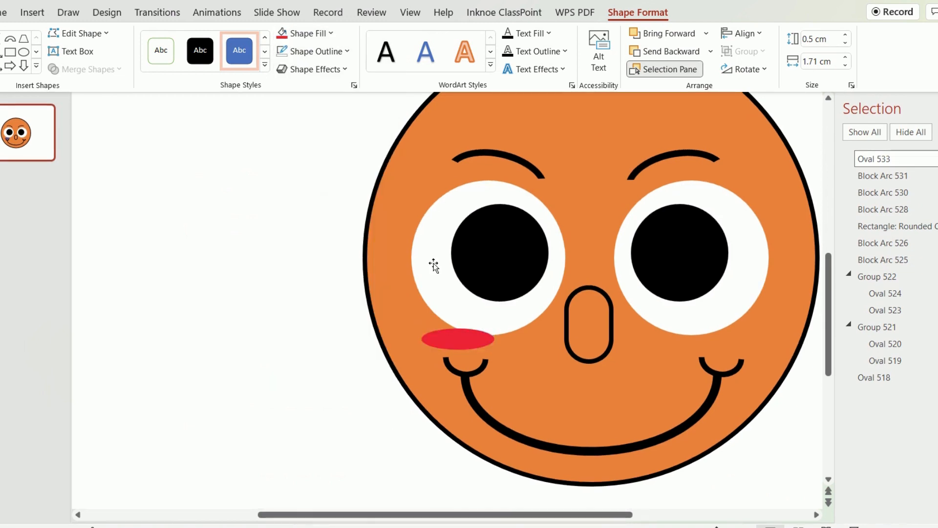
Step: Set the cheek oval's fill transparency to 63%
right_click(469, 348)
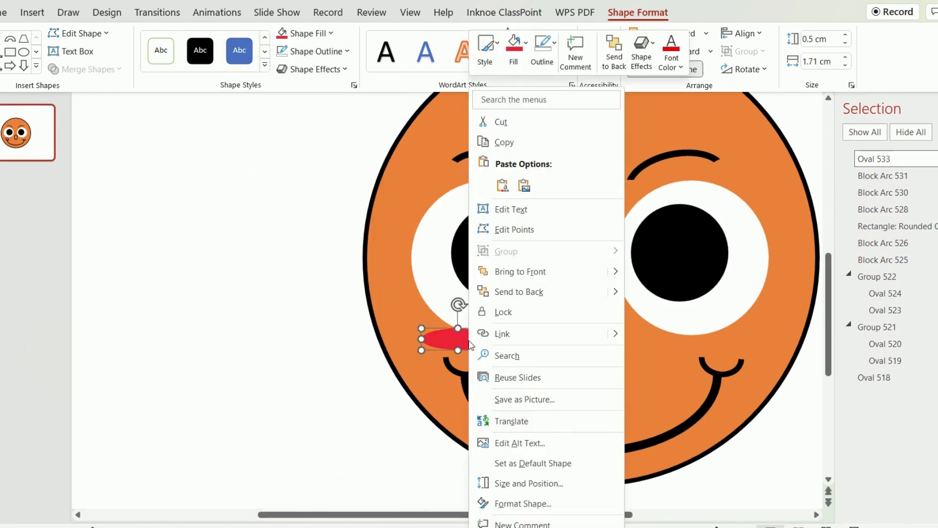
click(523, 503)
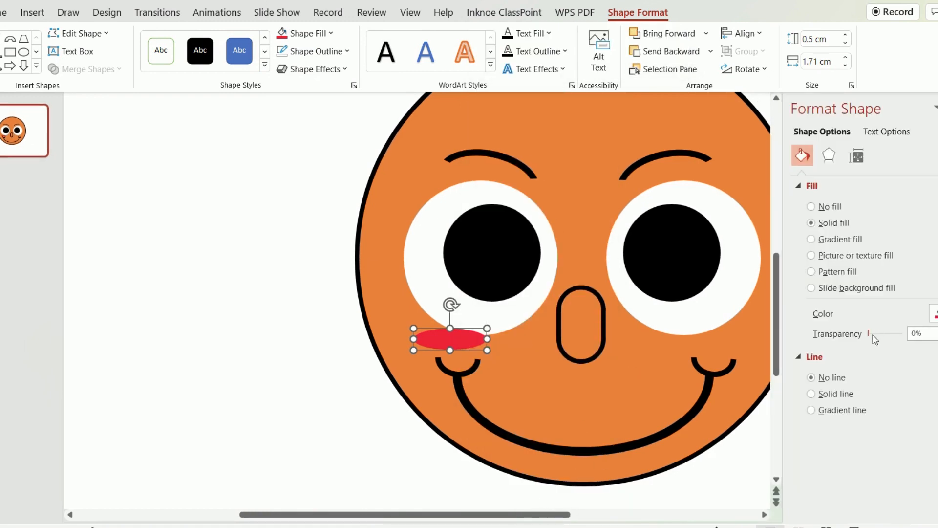
drag(873, 338, 890, 339)
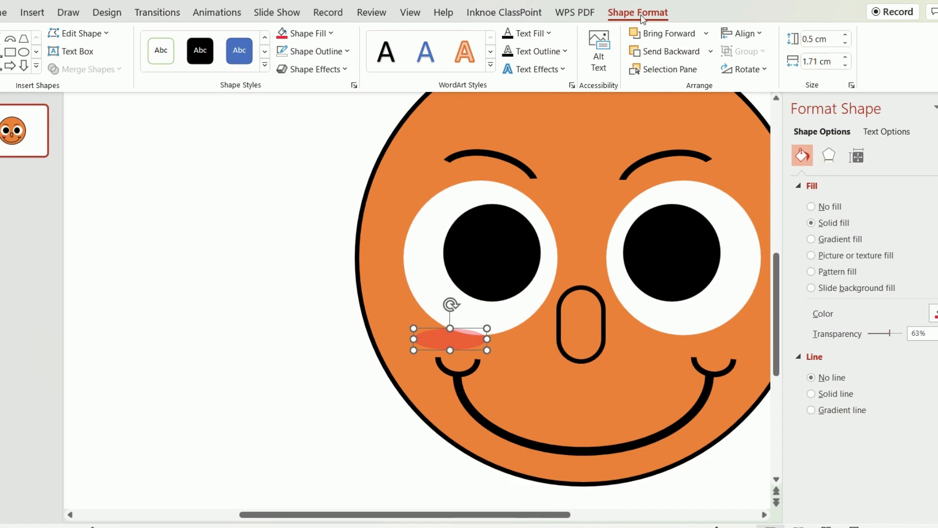
Step: Send the cheek oval backward and place a matching copy, about 0.39 by 1.71 cm, below the right eye
click(680, 57)
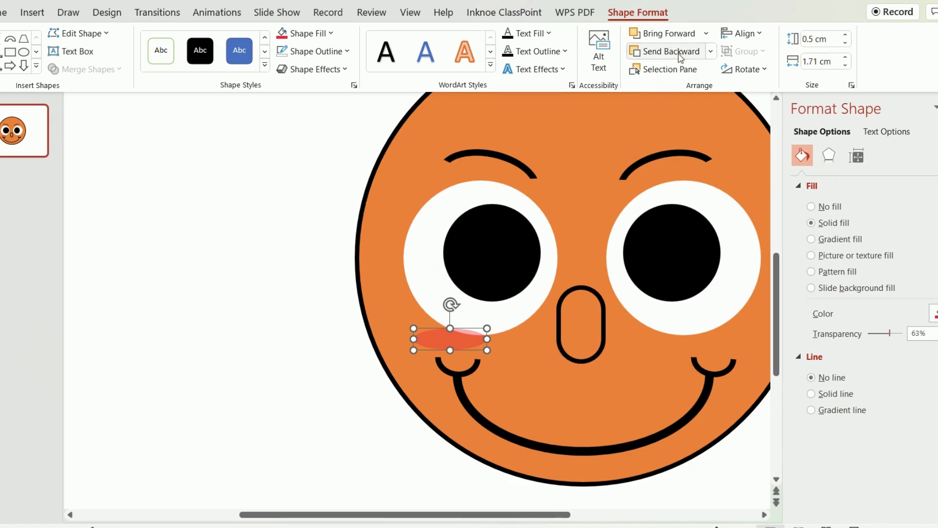
click(681, 57)
drag(463, 343, 717, 341)
key(ctrl+d)
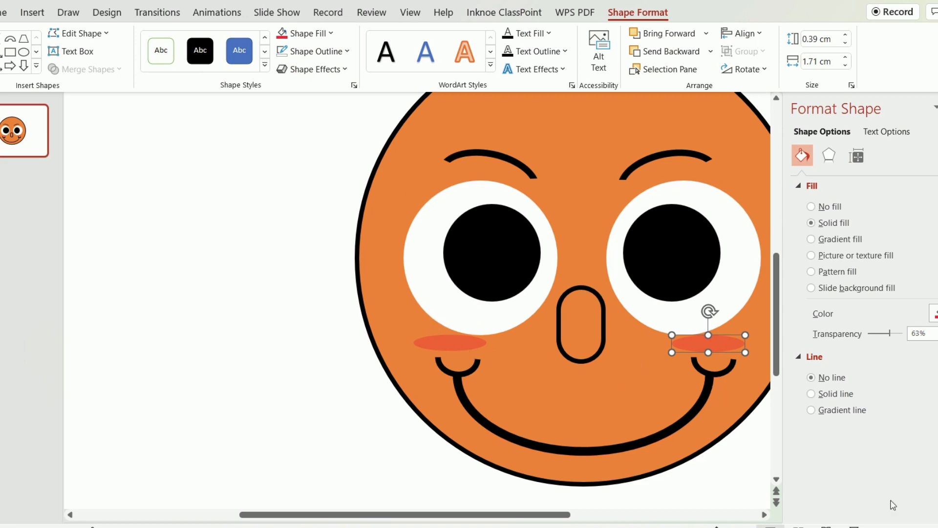
Step: Copy the orange face circle and place the duplicate on the empty area beside the finished face
click(871, 521)
click(685, 380)
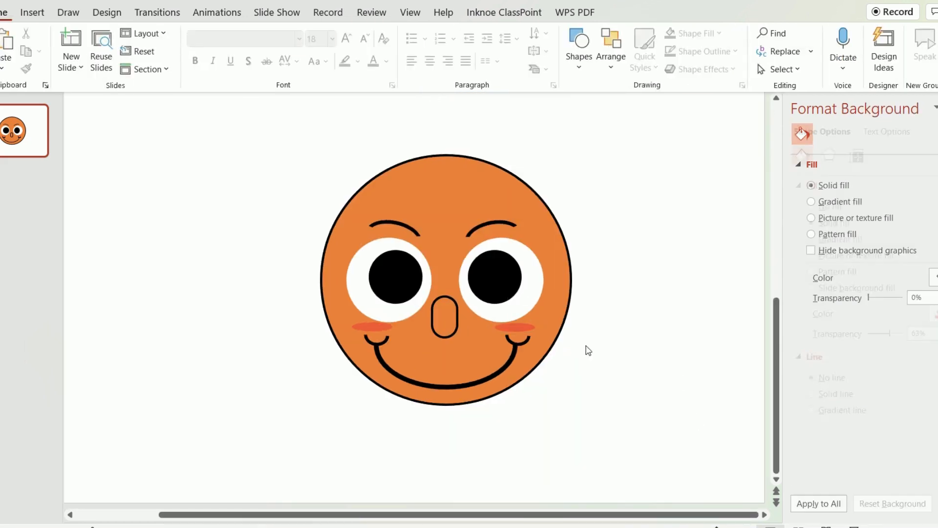
click(557, 316)
key(ctrl+v)
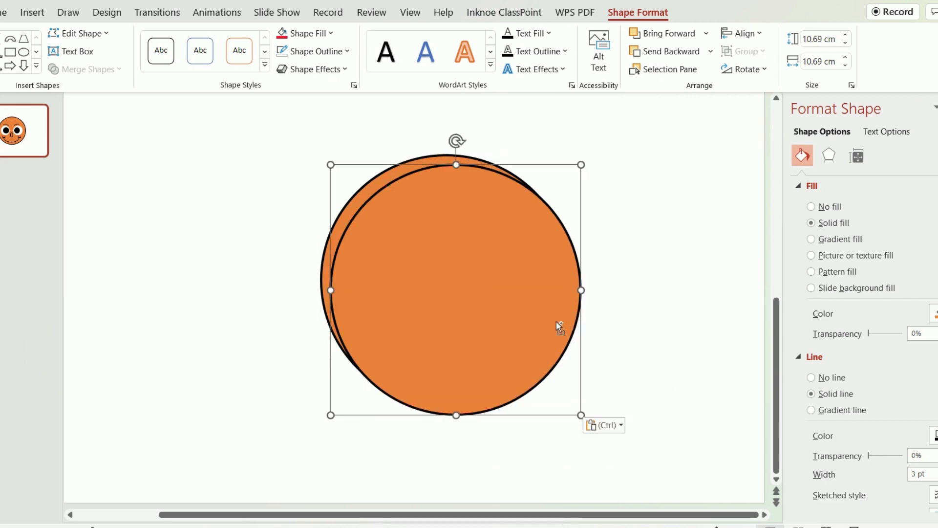
drag(490, 318, 259, 317)
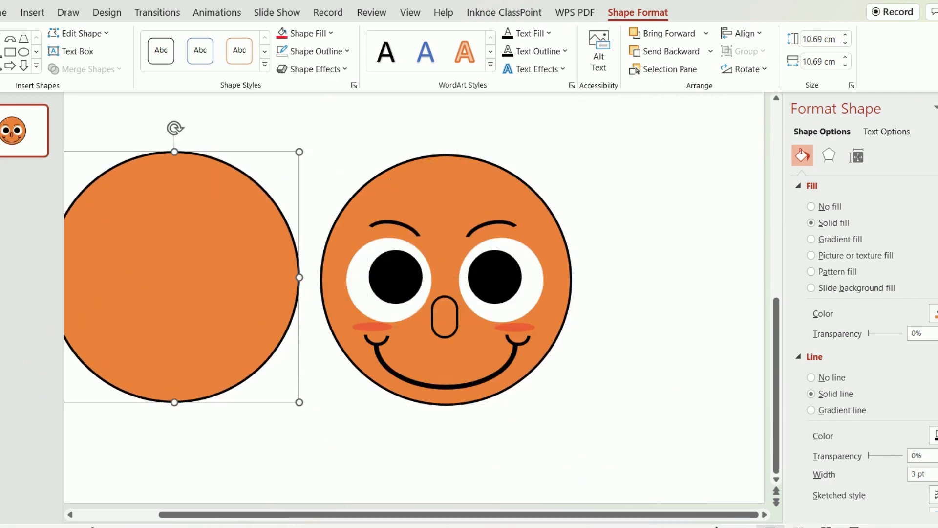
Step: Draw an oval over the plain circle's upper right, tilt it clockwise and flatten it to about 3.73 by 5.74 cm
ctrl+scroll(634, 444, down, 3)
ctrl+scroll(635, 443, up, 4)
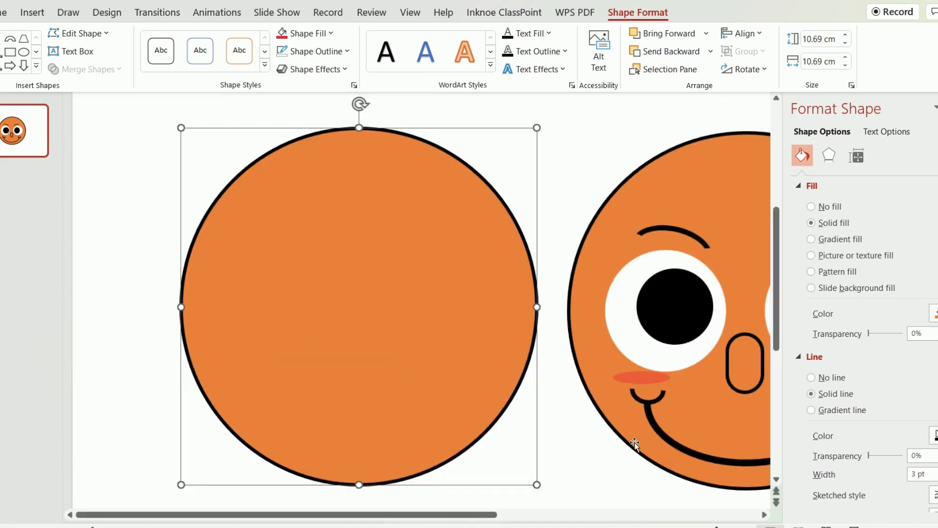
scroll(535, 386, down, 1)
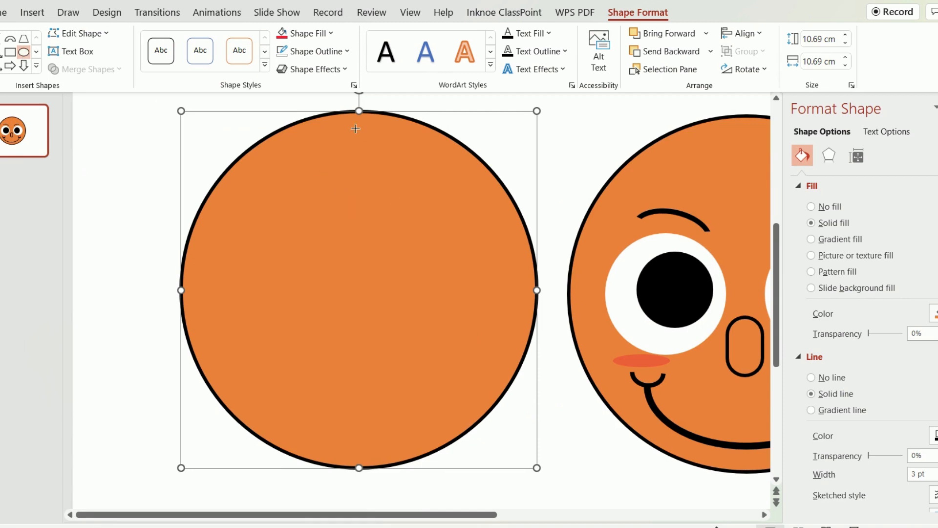
drag(320, 116, 512, 280)
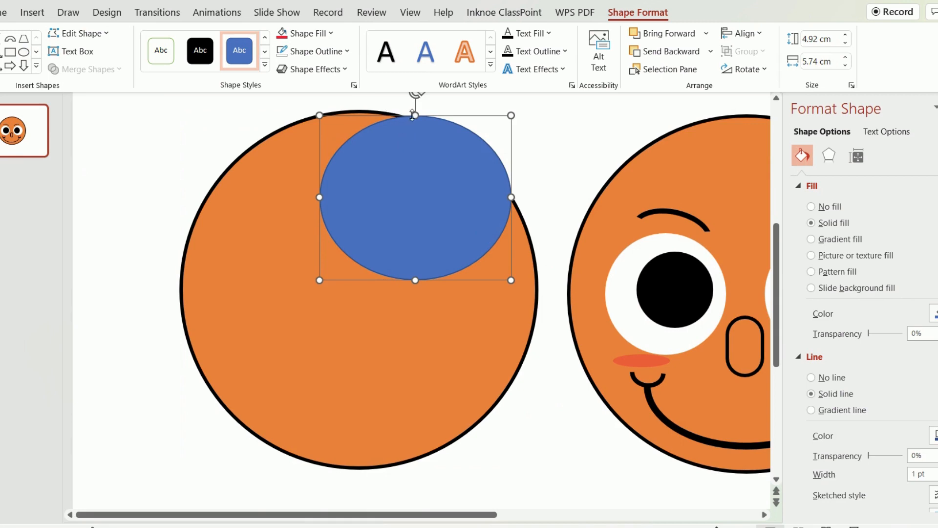
drag(421, 97, 458, 128)
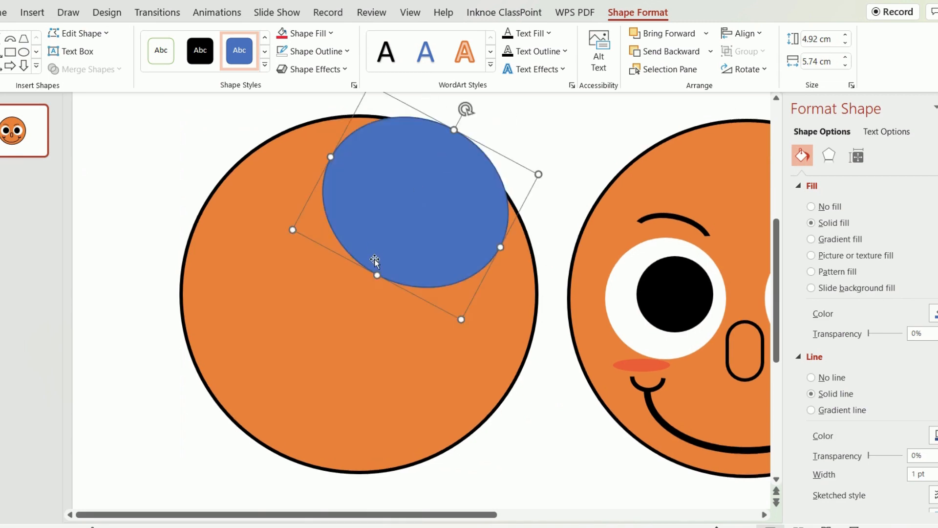
drag(377, 275, 395, 241)
Step: Duplicate the tilted oval so that one sits over the circle's upper left and one over its upper right
drag(413, 201, 274, 199)
key(ctrl+c)
key(ctrl+v)
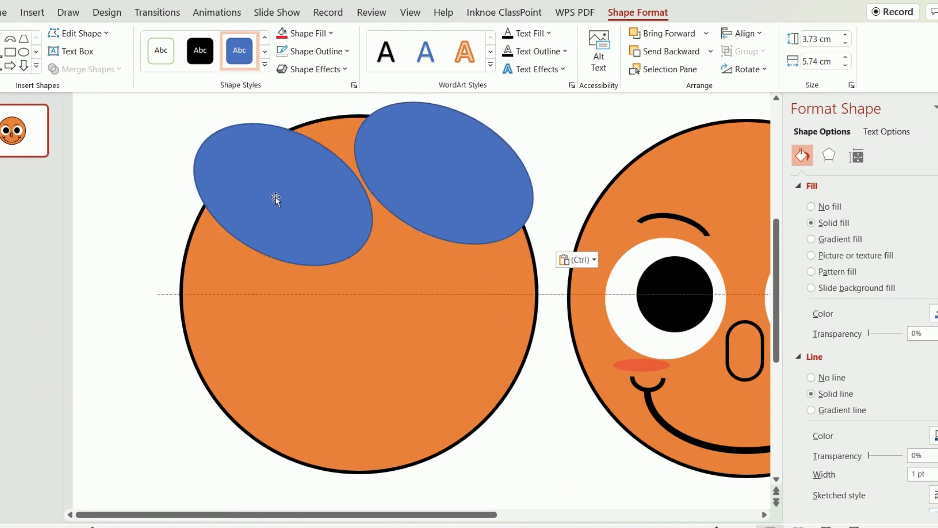
drag(323, 119, 360, 256)
key(ctrl+z)
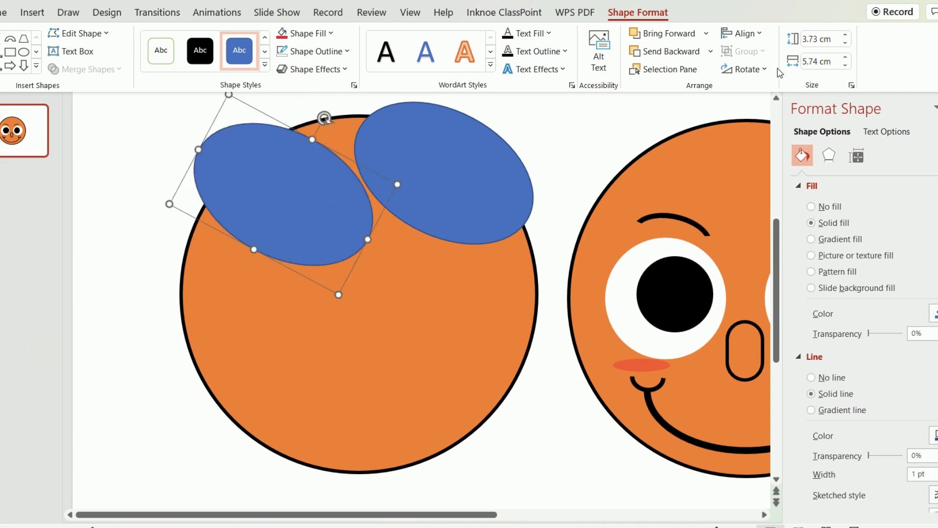
Step: Flip the upper-left oval horizontally and reposition both ovals so they overlap slightly at the circle's top centre
click(745, 69)
click(762, 142)
drag(339, 175, 323, 165)
drag(428, 173, 420, 168)
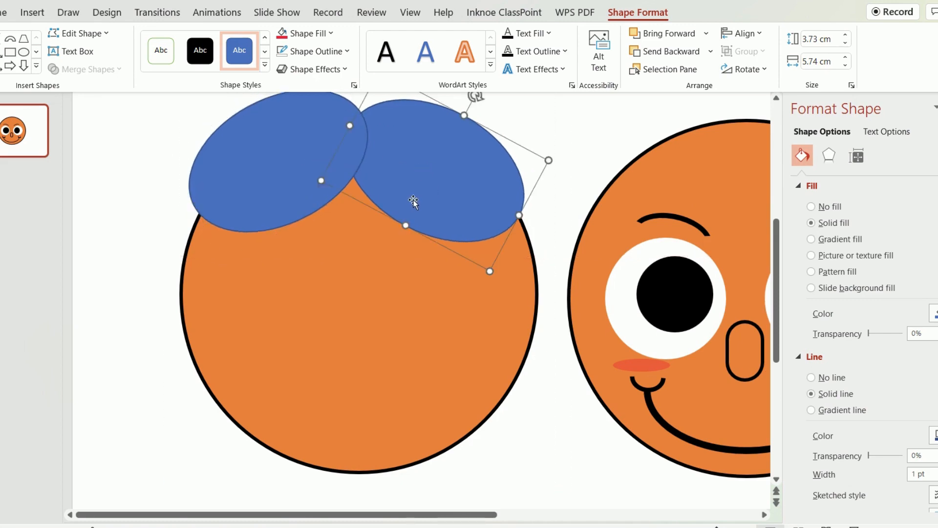
Step: Copy the upper-left oval to the circle's left edge, tilt it more steeply and resize it to about 4.35 by 5.21 cm
drag(277, 169, 224, 222)
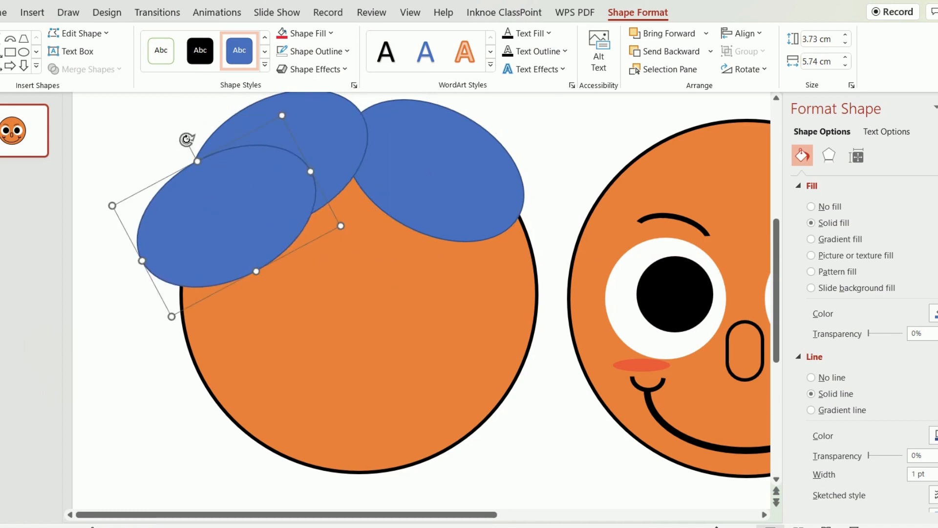
drag(186, 139, 150, 168)
drag(222, 216, 209, 226)
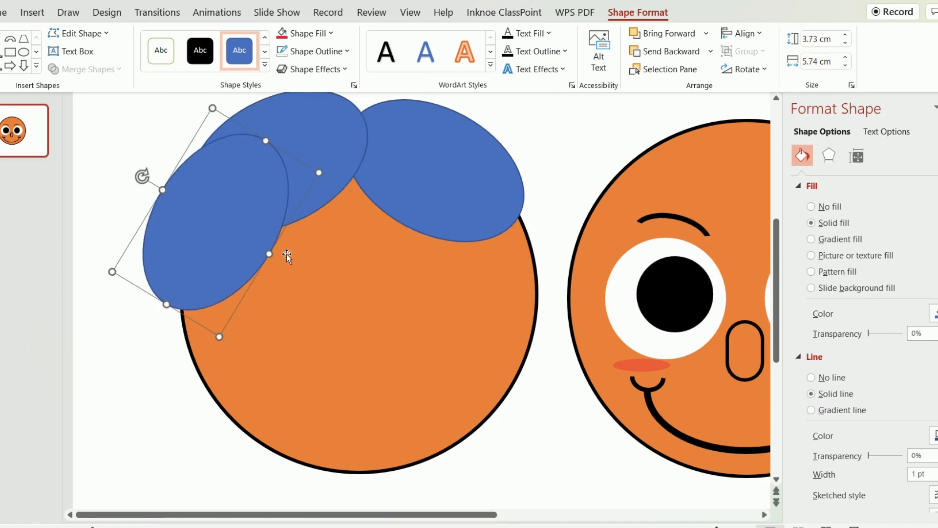
drag(269, 254, 287, 265)
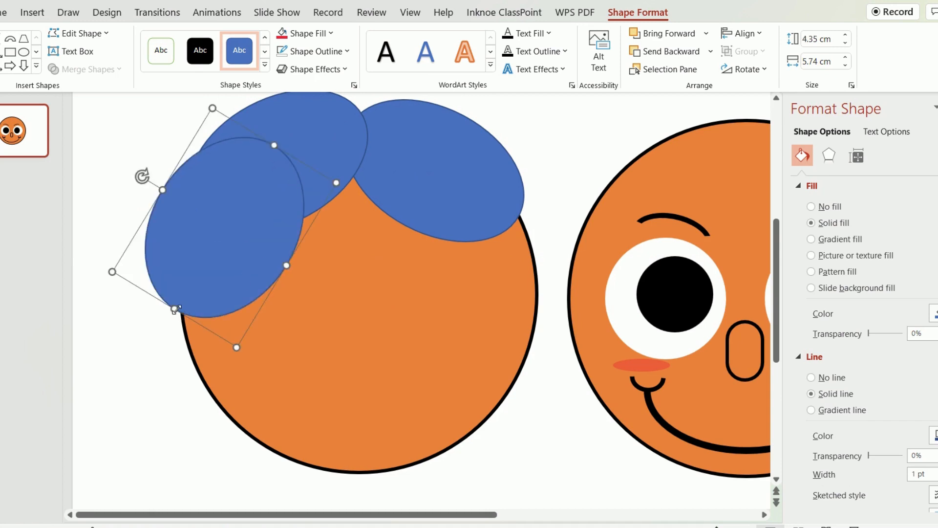
drag(175, 309, 184, 293)
drag(208, 243, 182, 244)
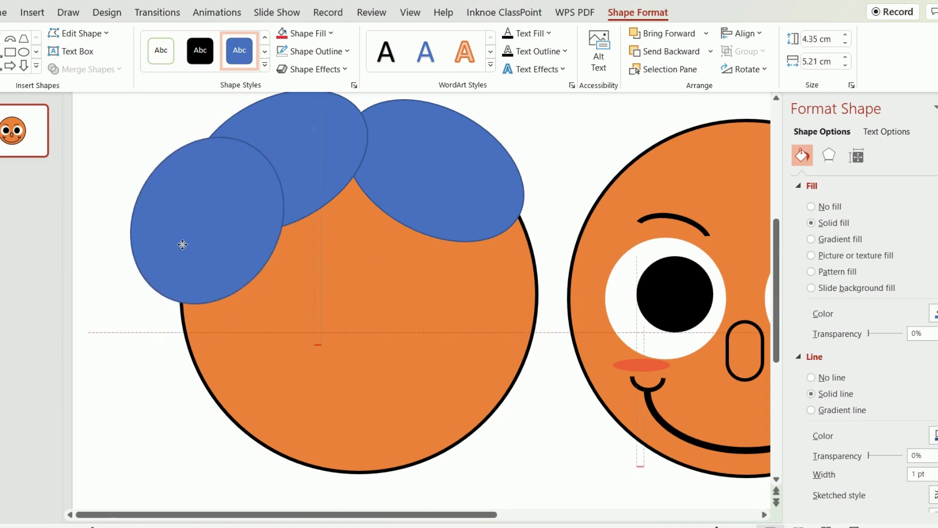
Step: Place a horizontally flipped copy of the left-edge oval at the matching position on the circle's right edge
drag(243, 249, 549, 243)
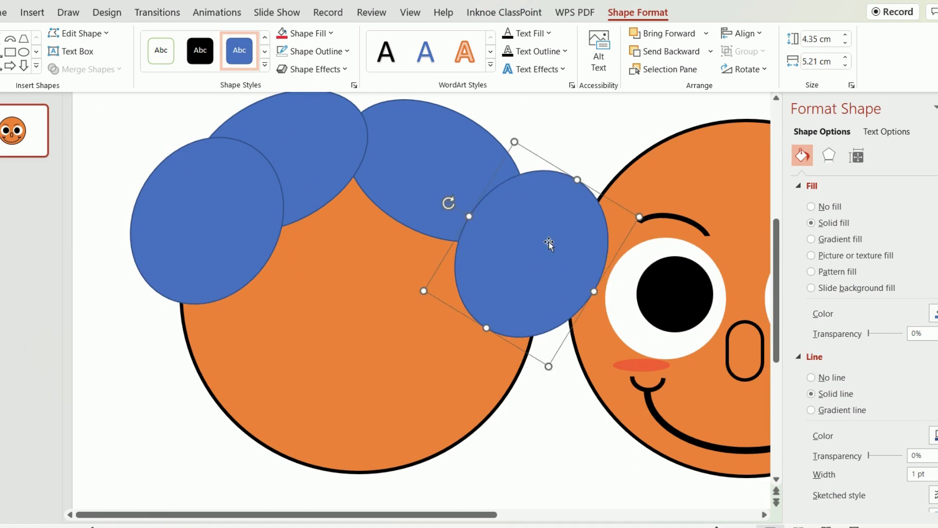
click(745, 68)
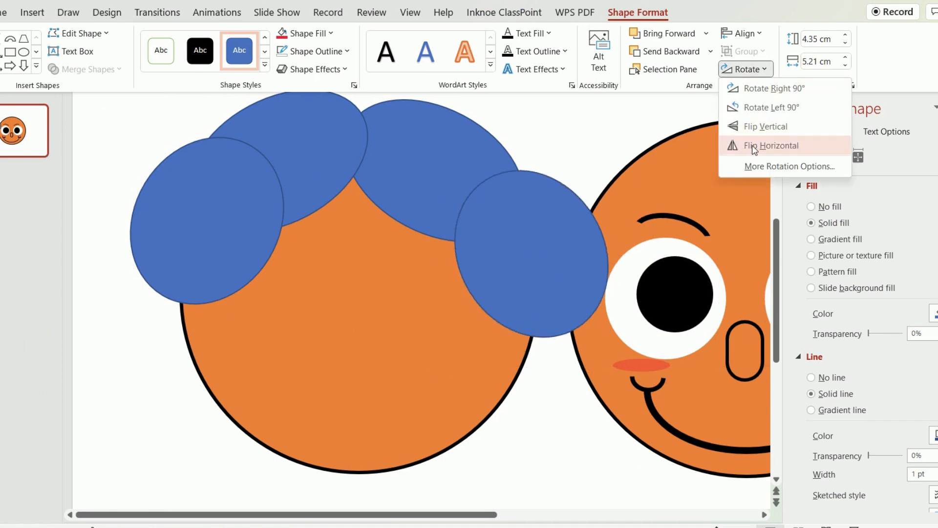
click(756, 145)
drag(532, 259, 489, 229)
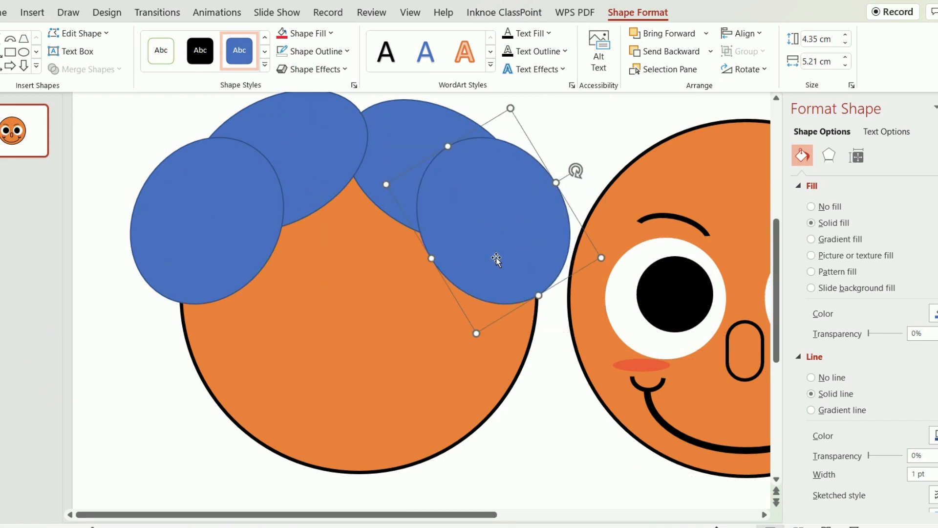
Step: Split the plain circle and its four overlapping ovals into separate pieces with Fragment
click(358, 344)
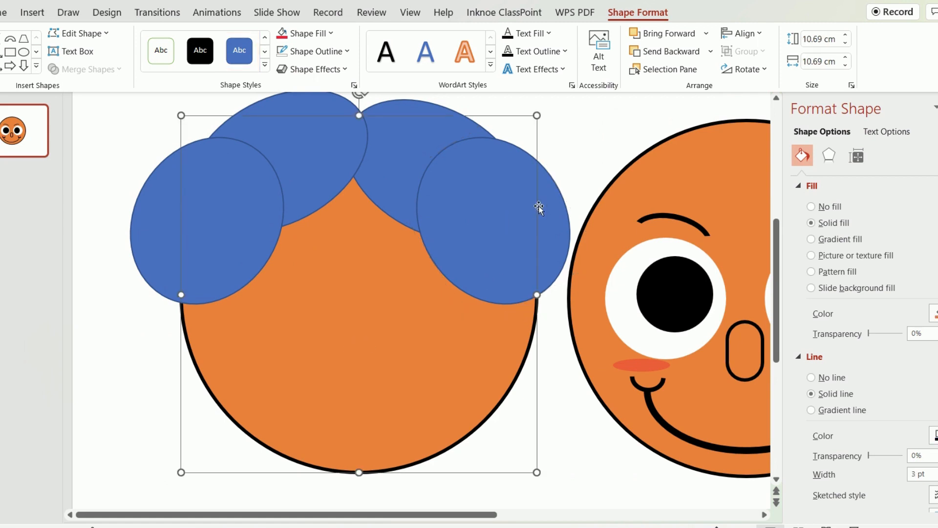
click(412, 94)
click(408, 115)
shift+click(544, 189)
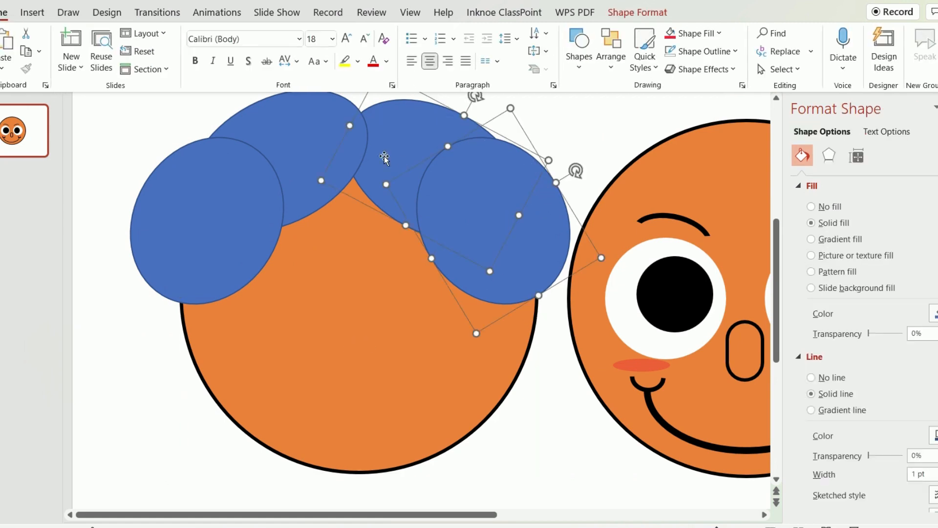
shift+click(282, 123)
shift+click(163, 212)
shift+click(373, 313)
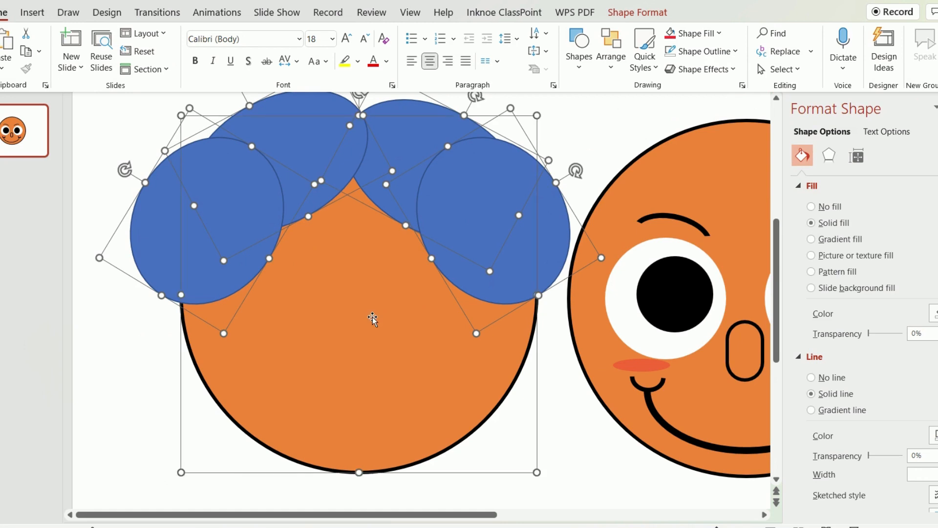
click(612, 14)
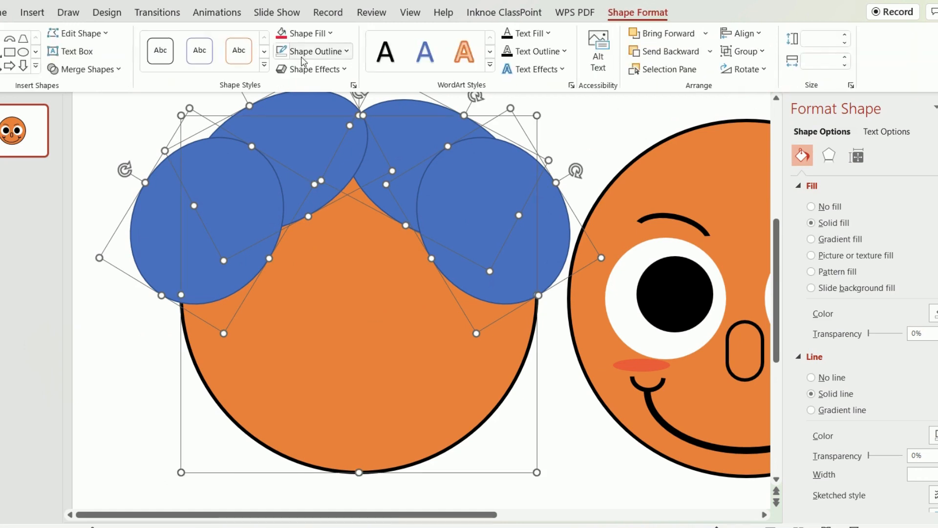
click(110, 72)
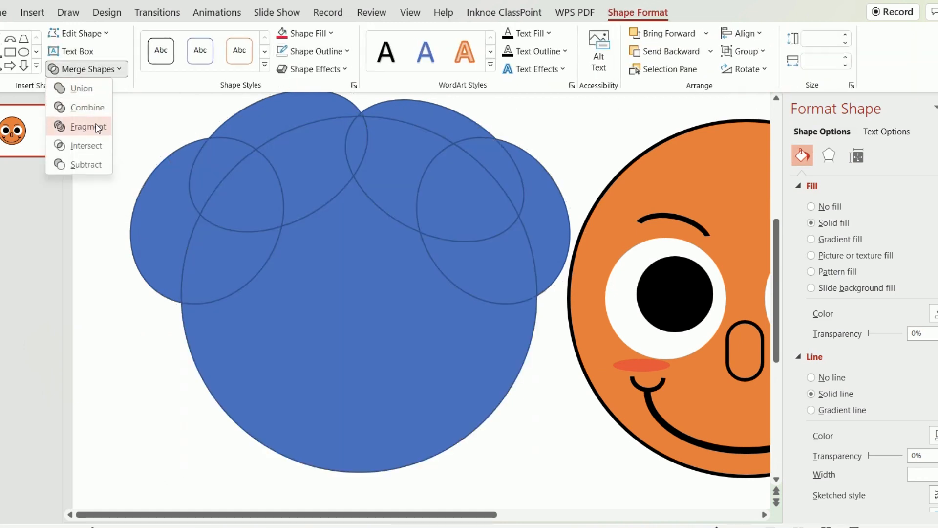
click(88, 127)
Step: Delete the four oval pieces that stick out beyond the circle's edge
click(559, 401)
click(547, 203)
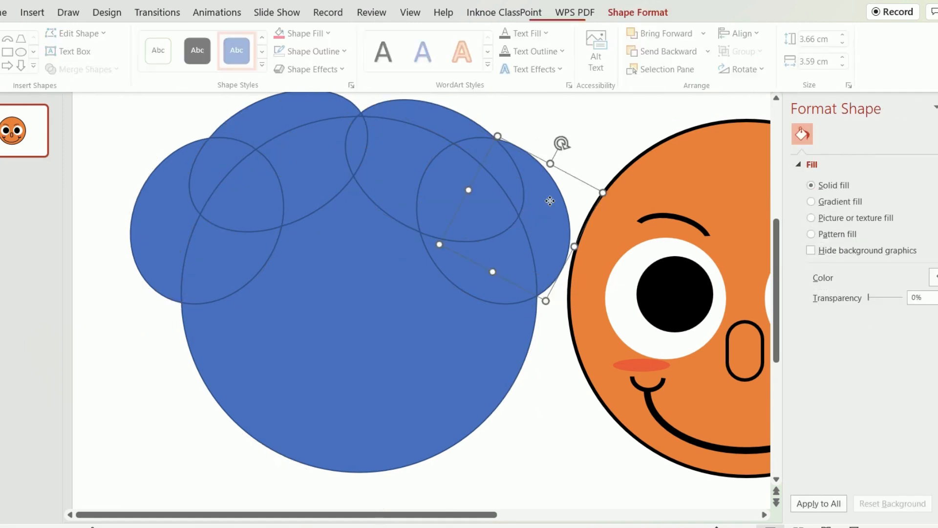
key(Delete)
click(487, 155)
key(Delete)
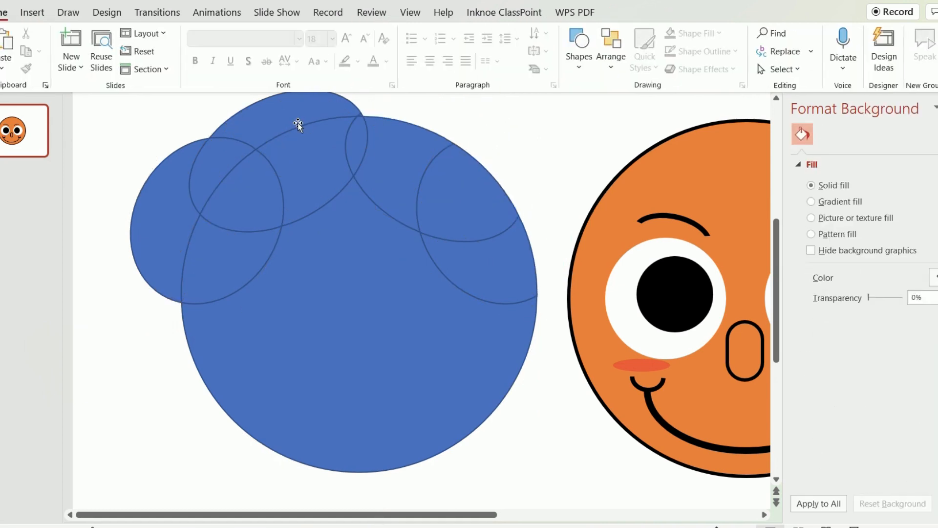
click(297, 122)
key(Delete)
click(176, 184)
key(Delete)
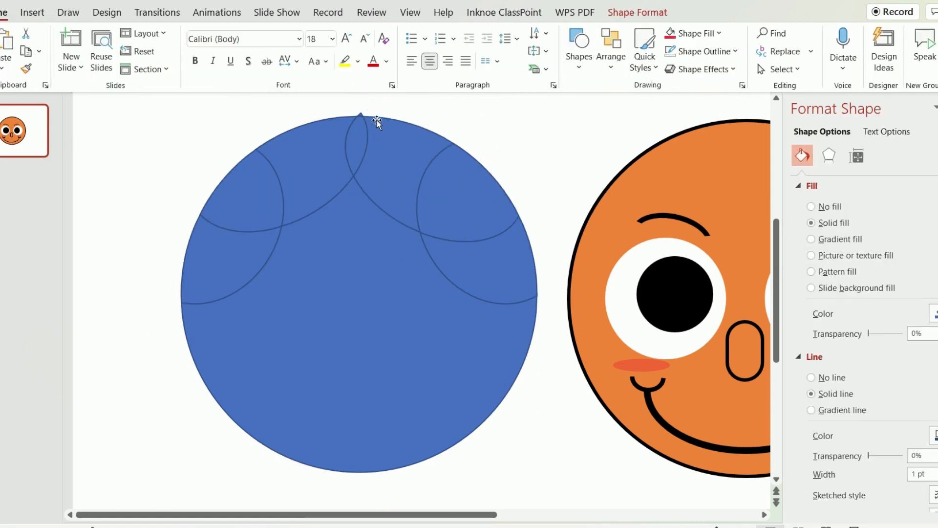
click(362, 119)
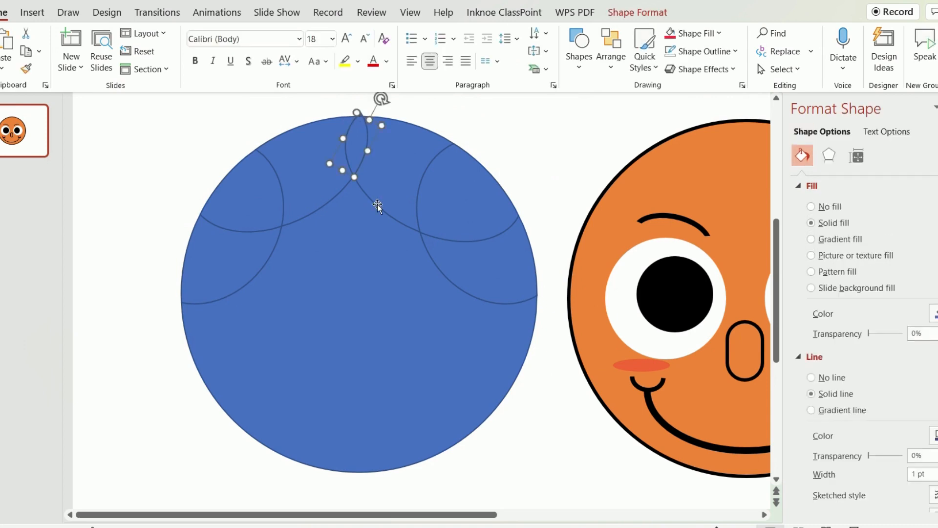
key(Delete)
key(ctrl+z)
Step: Delete the tiny tip above the circle and the large lower piece, keeping only the scalloped arch
click(367, 101)
click(362, 115)
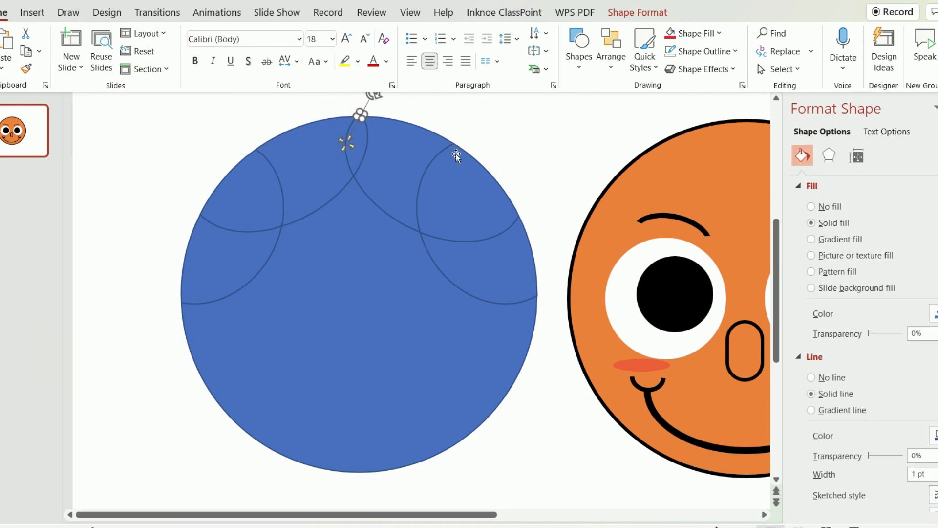
click(394, 213)
key(Delete)
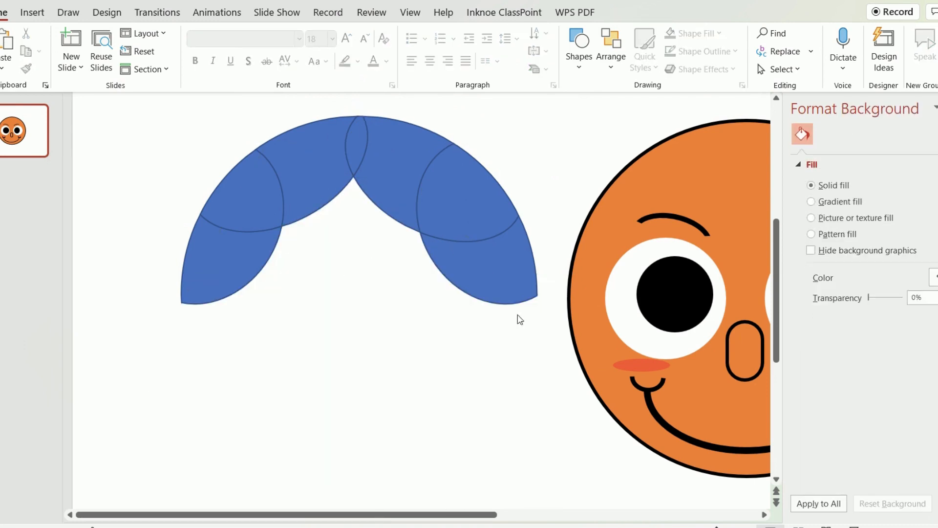
Step: Remove the outline from the three pieces of the arch where the ovals overlap
drag(551, 321, 90, 109)
click(637, 12)
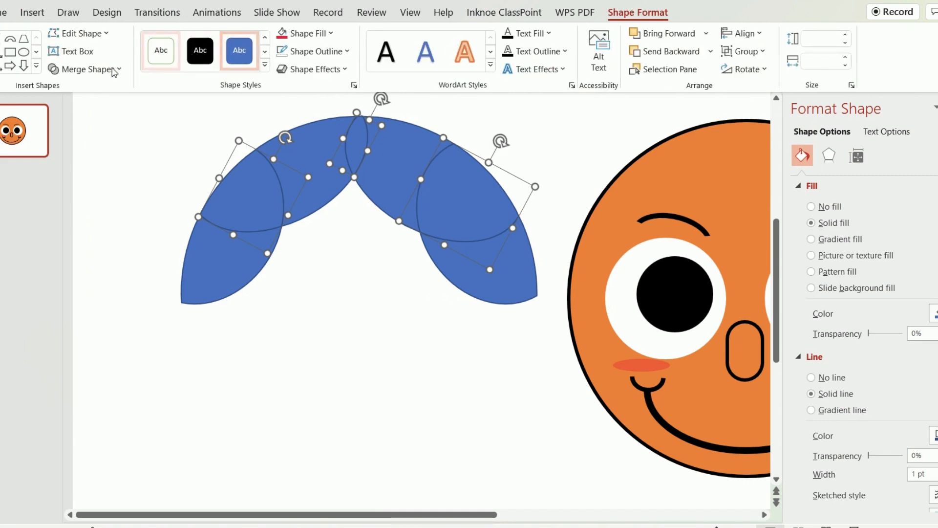
click(308, 53)
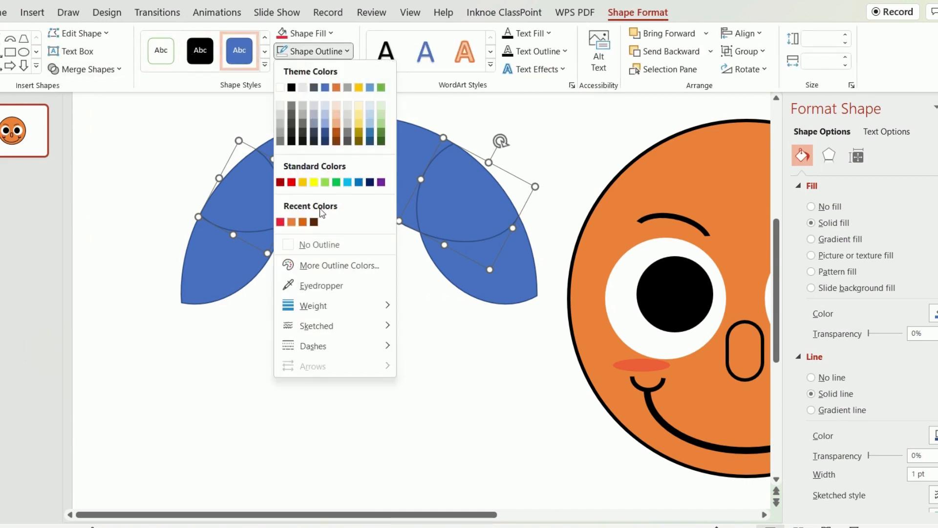
click(86, 69)
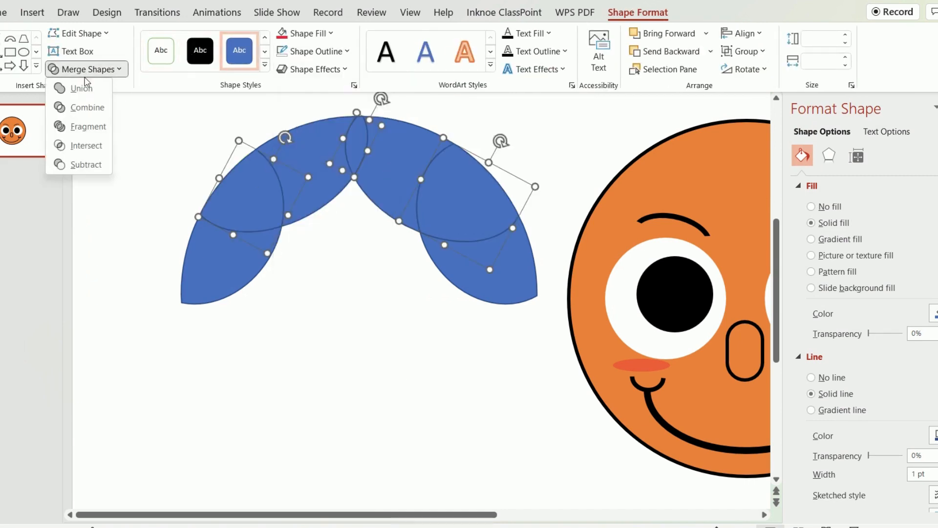
click(308, 51)
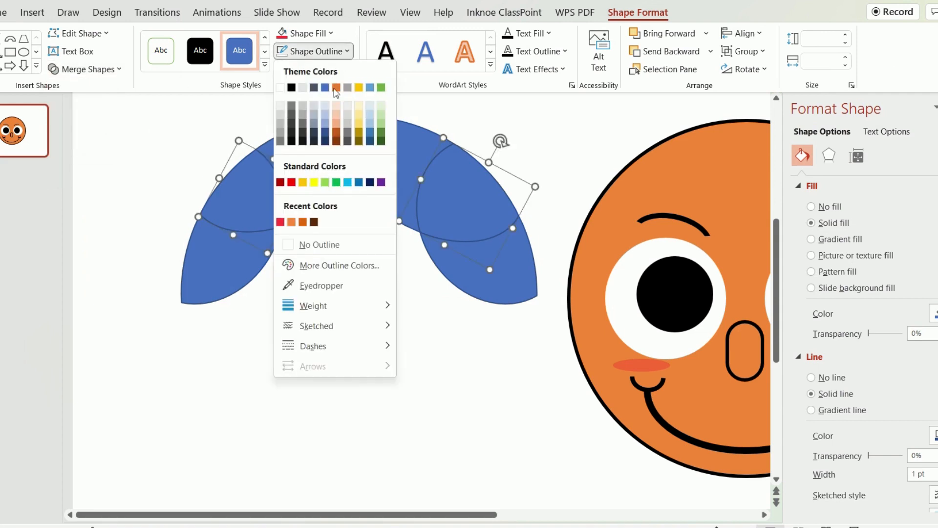
click(317, 242)
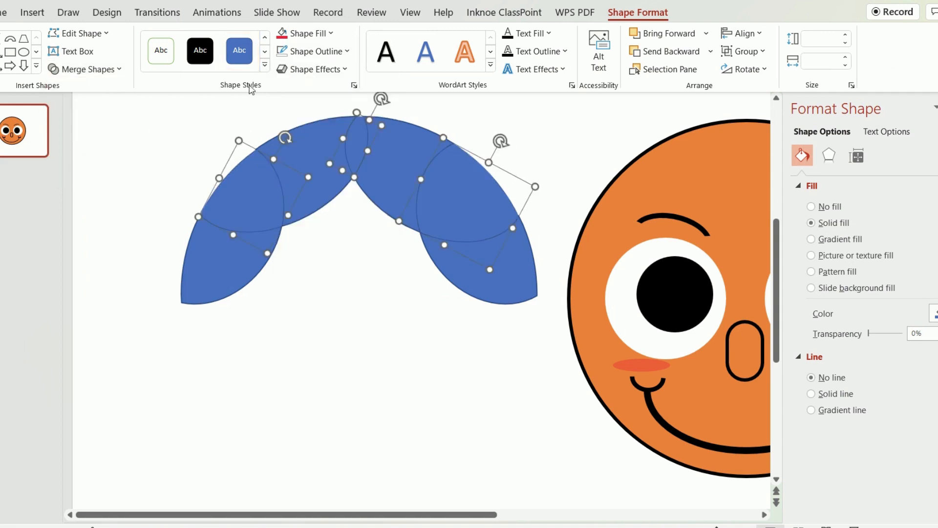
click(92, 70)
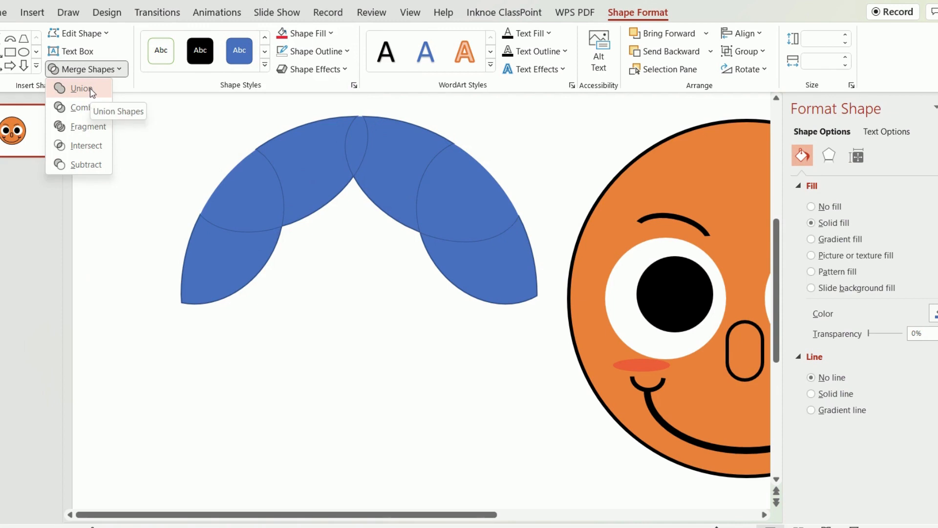
click(350, 295)
click(364, 293)
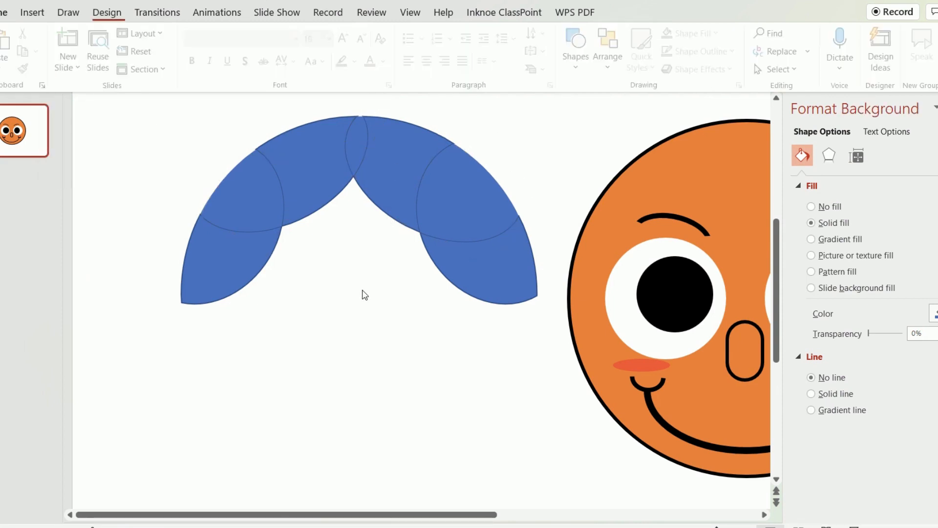
Step: Remove the outline from the remaining pieces of the arch and merge all of them into one shape with Union
drag(560, 333, 119, 98)
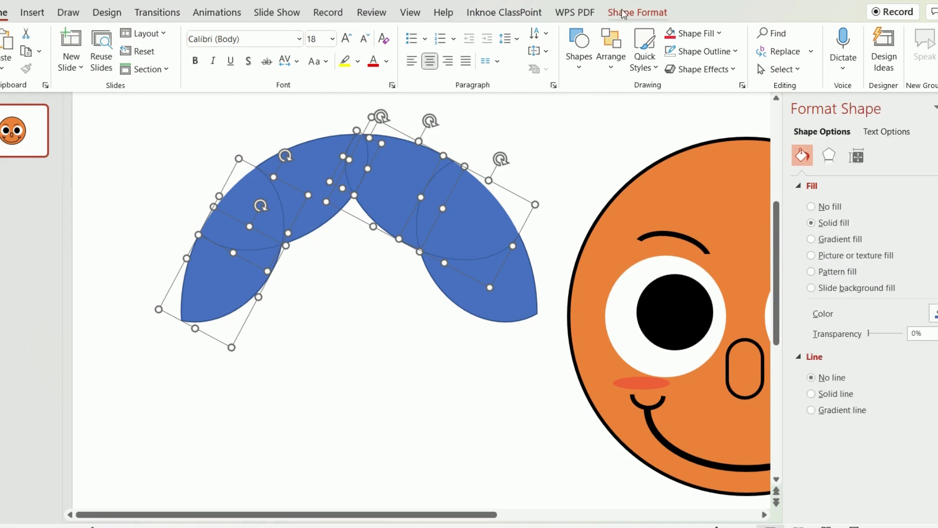
click(653, 15)
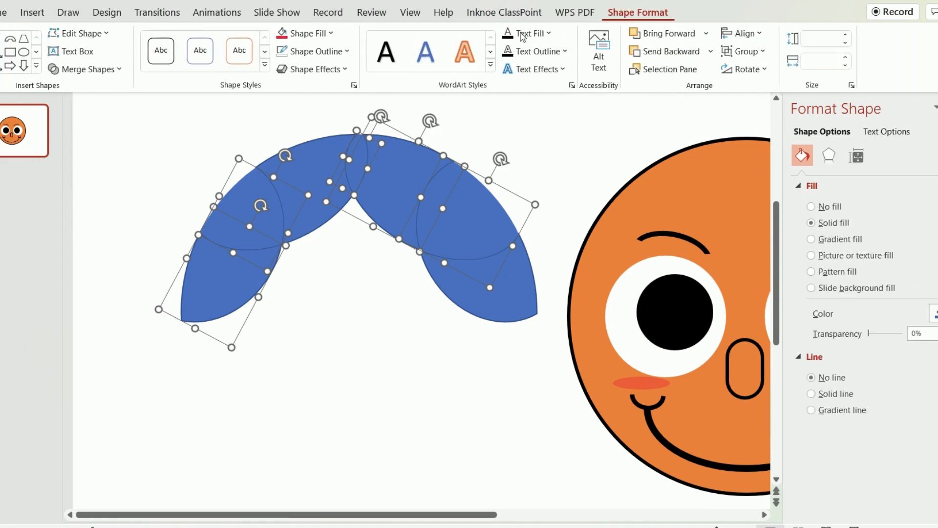
click(313, 52)
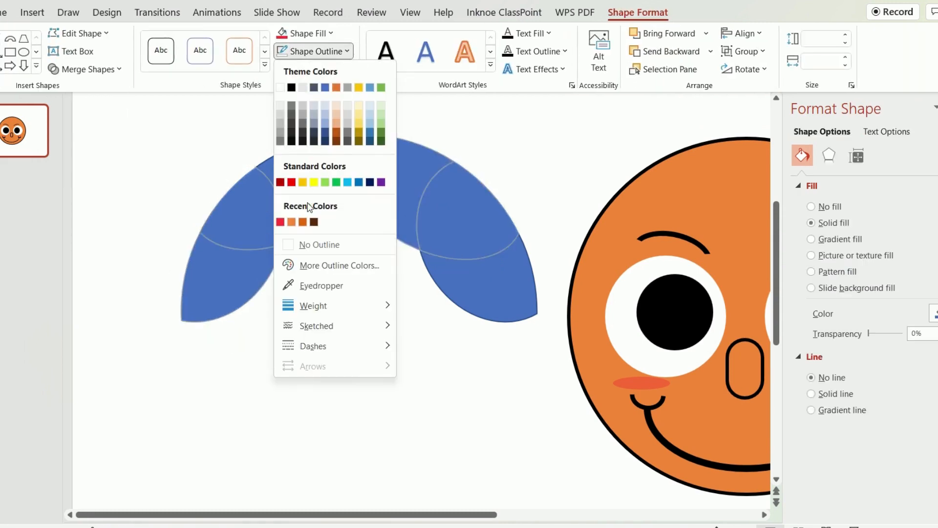
click(332, 245)
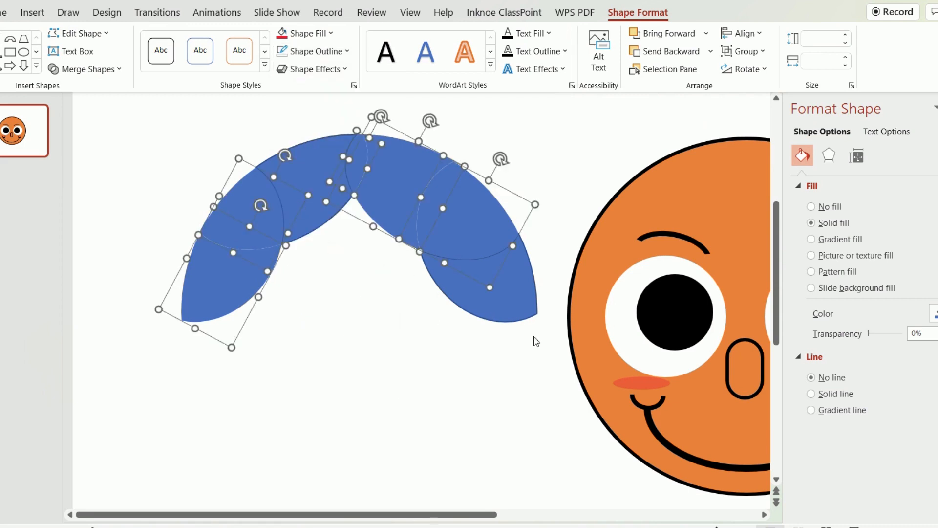
shift+click(510, 305)
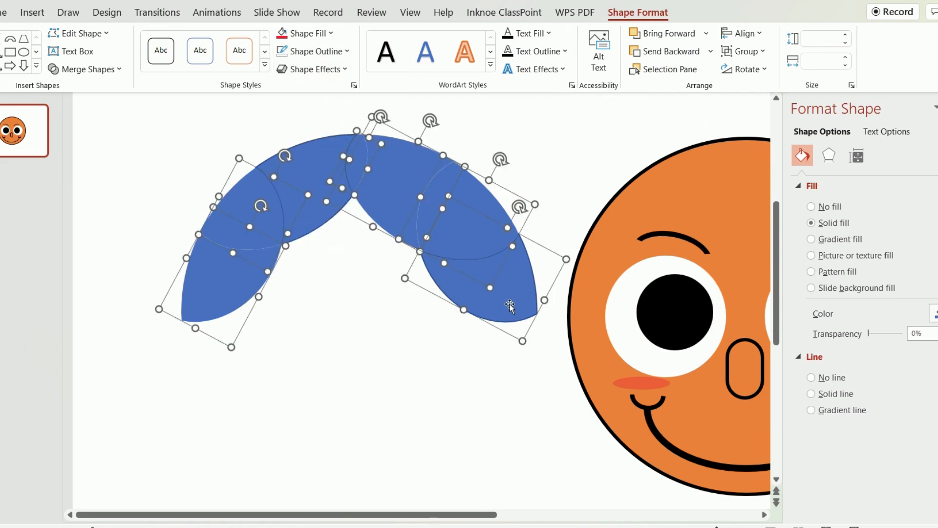
click(286, 53)
shift+click(307, 163)
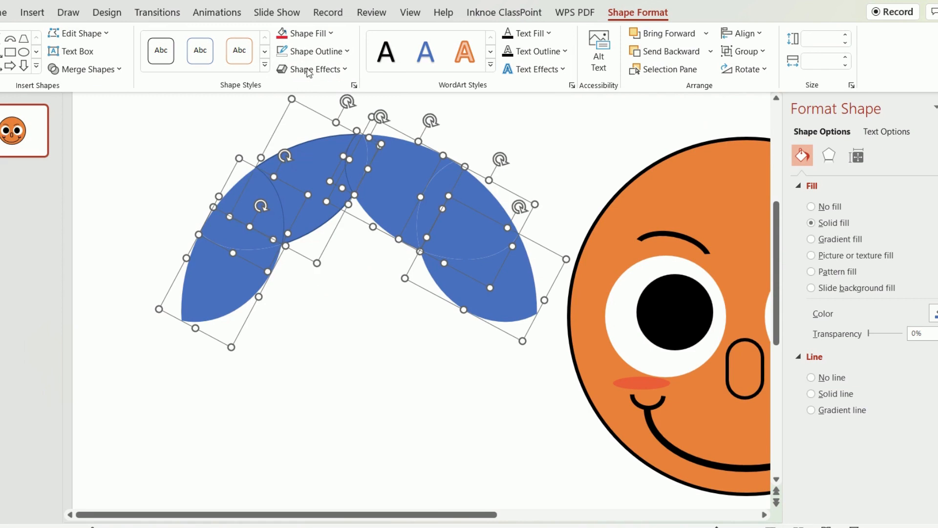
click(282, 51)
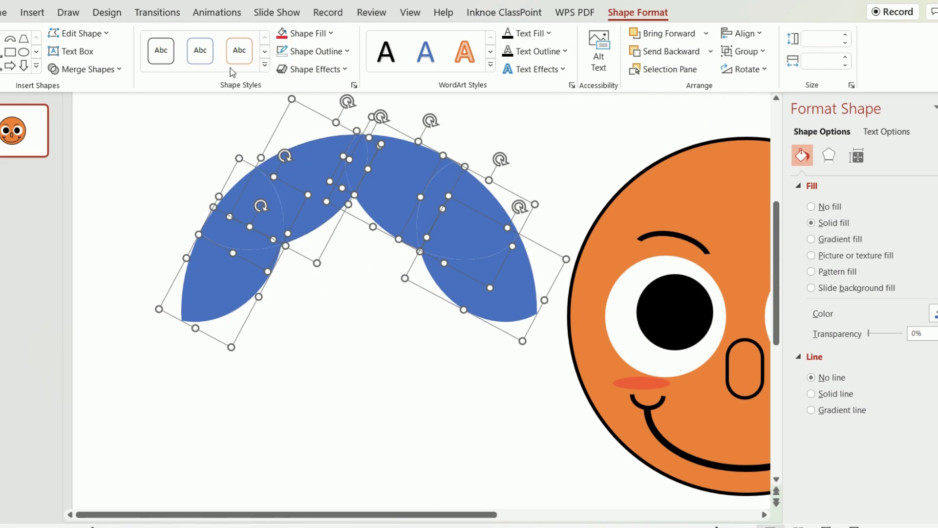
click(110, 73)
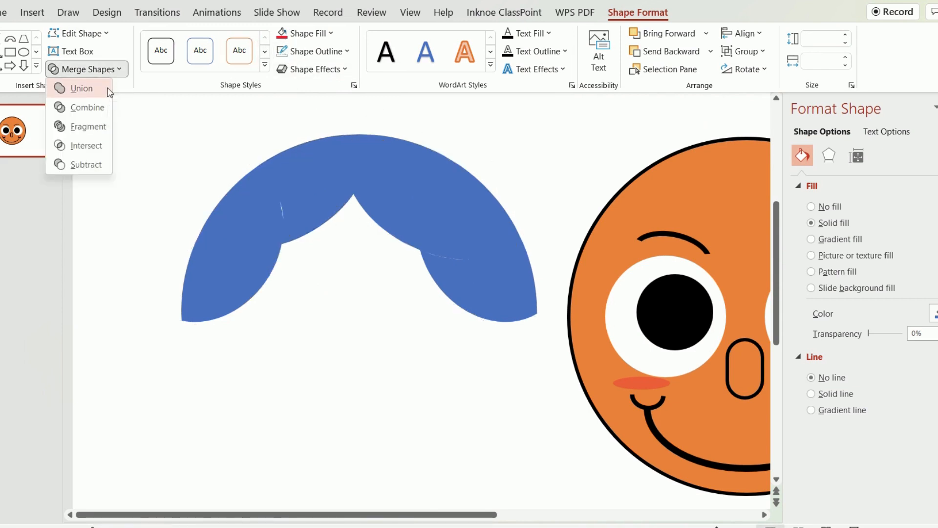
click(109, 91)
Step: Draw an oval about 1.16 cm wide and 1.28 cm high over the thin gap in the arch's left half
scroll(423, 305, down, 5)
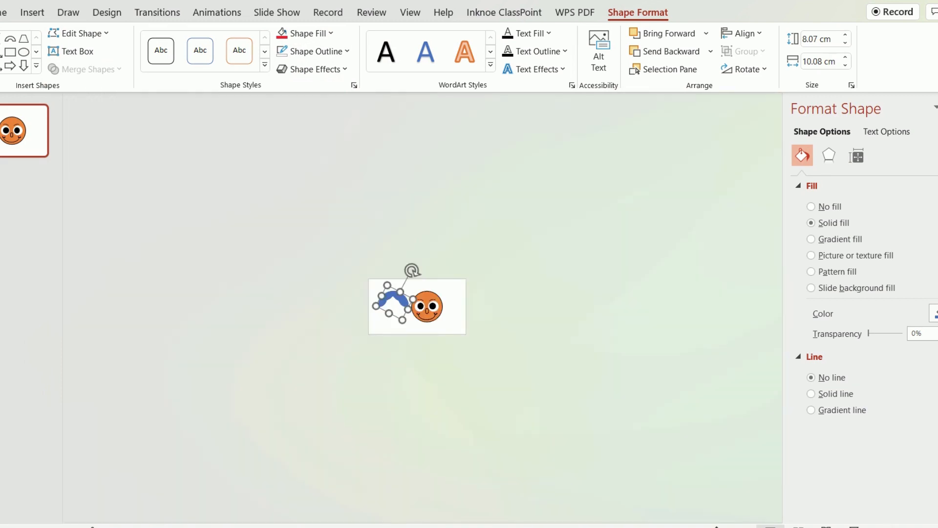
scroll(412, 269, up, 10)
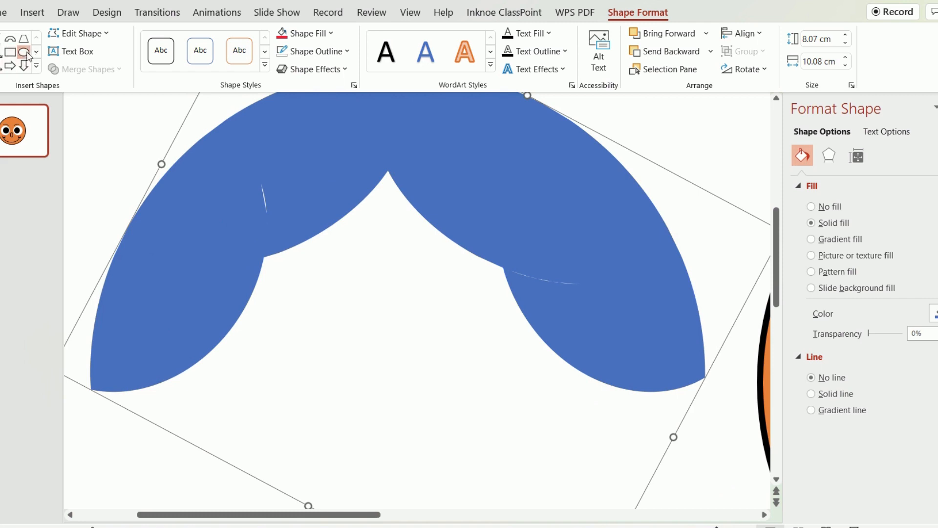
drag(233, 162, 301, 235)
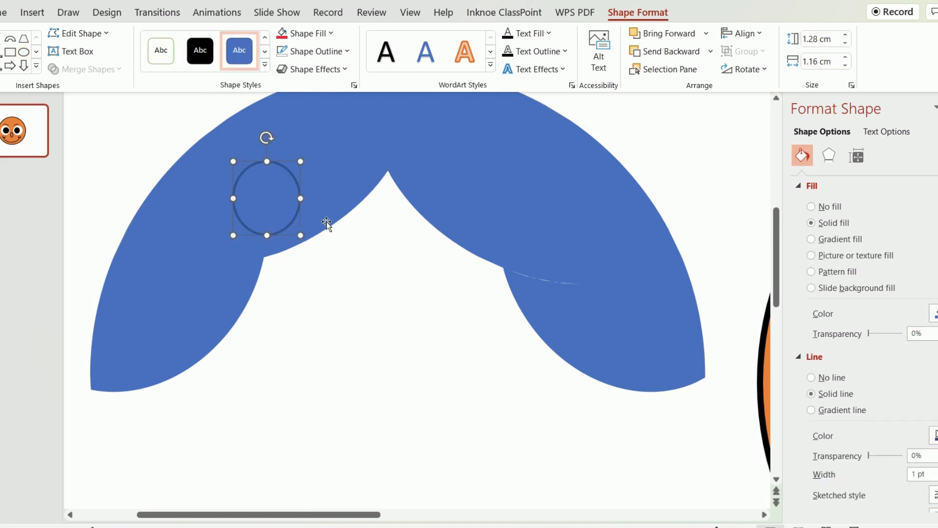
shift+click(333, 148)
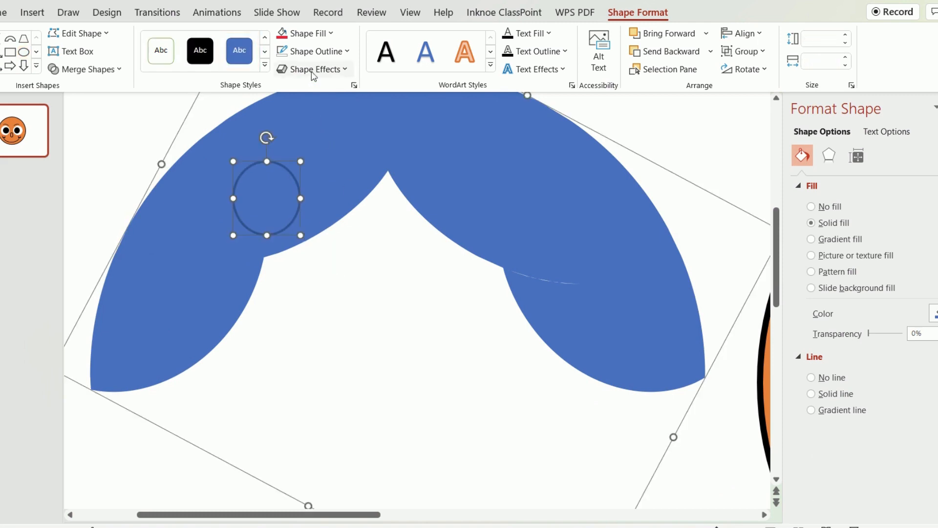
click(324, 250)
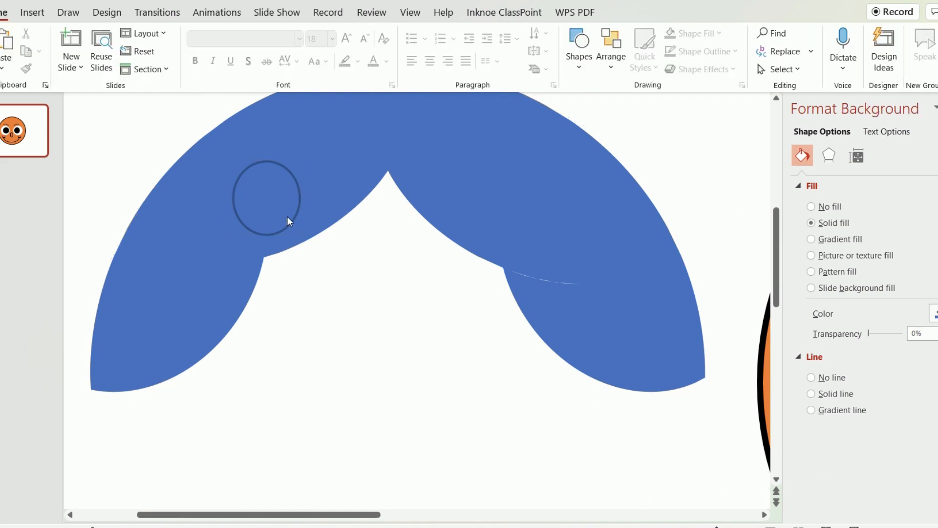
Step: Remove the small oval's outline and merge the oval with the arch using Union
click(285, 170)
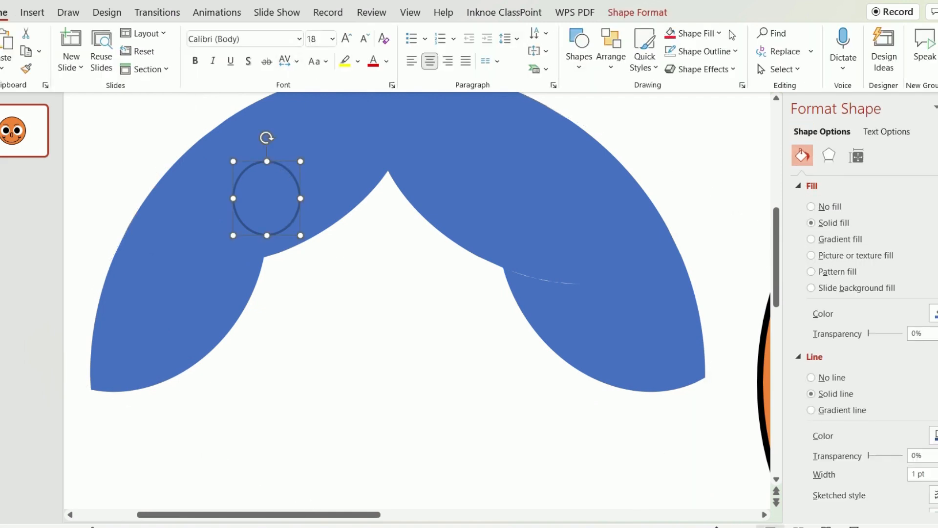
click(634, 14)
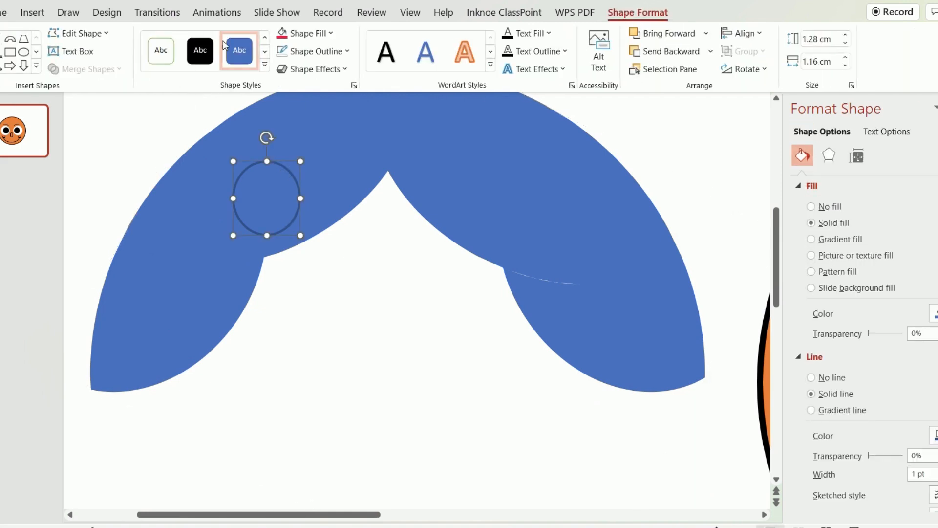
click(313, 51)
click(320, 245)
shift+click(243, 149)
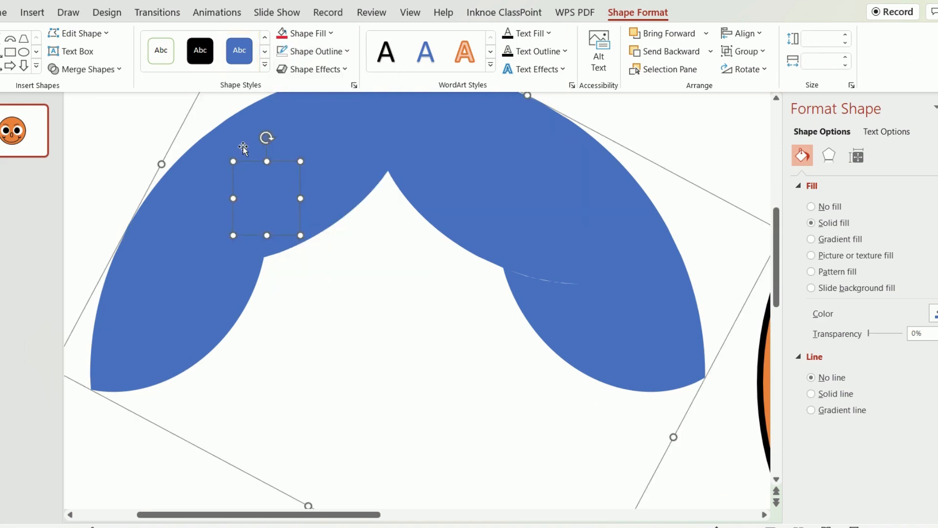
click(104, 75)
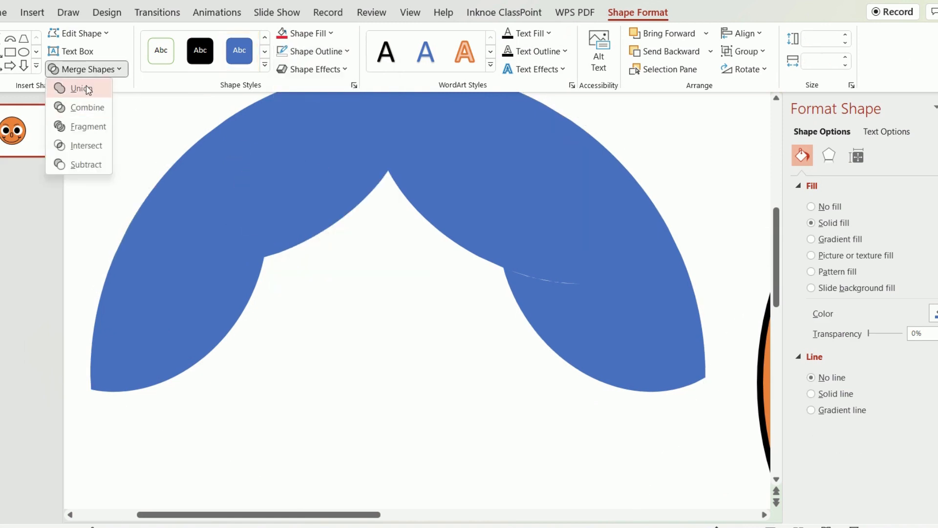
click(88, 87)
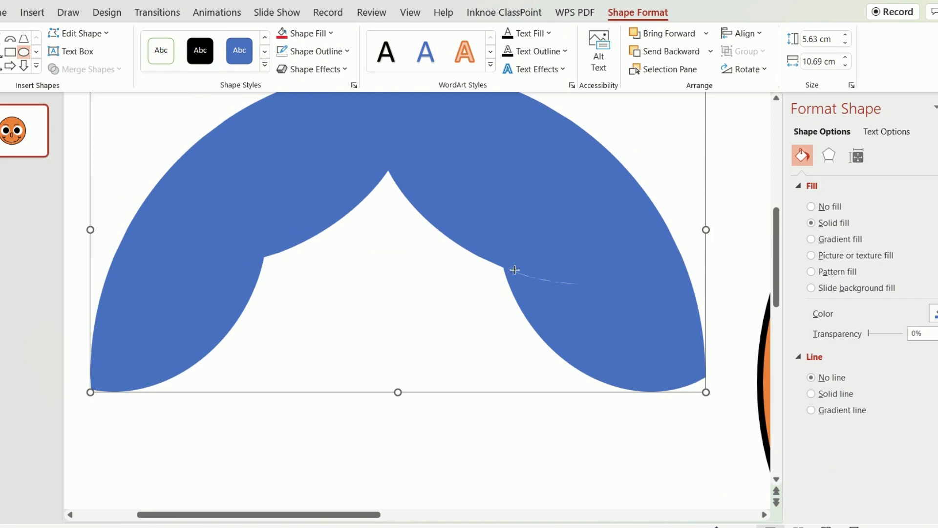
Step: Cover the thin gap in the arch's right half with an outline-free oval about 1.84 × 0.82 cm and Union it with the arch
mouse_move(528, 276)
mouse_down()
mouse_move(615, 302)
mouse_move(573, 286)
mouse_up()
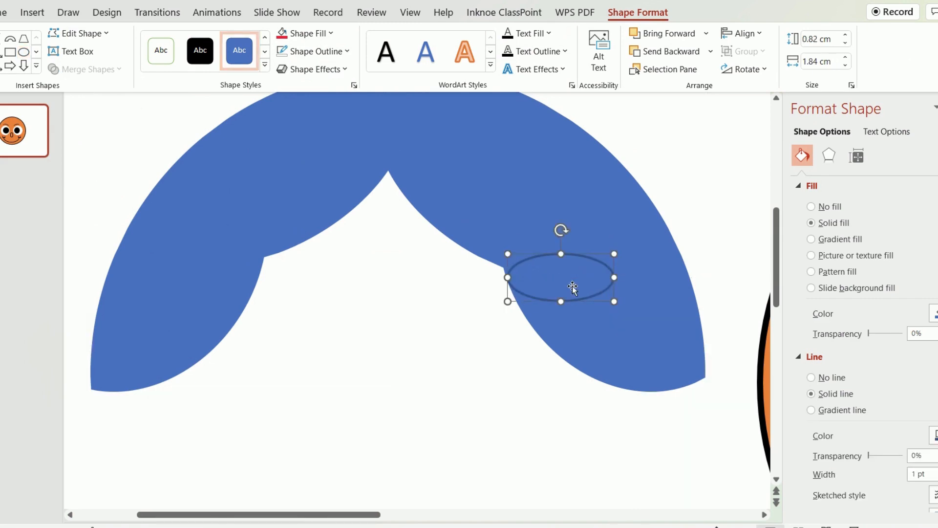
click(284, 51)
shift+click(409, 132)
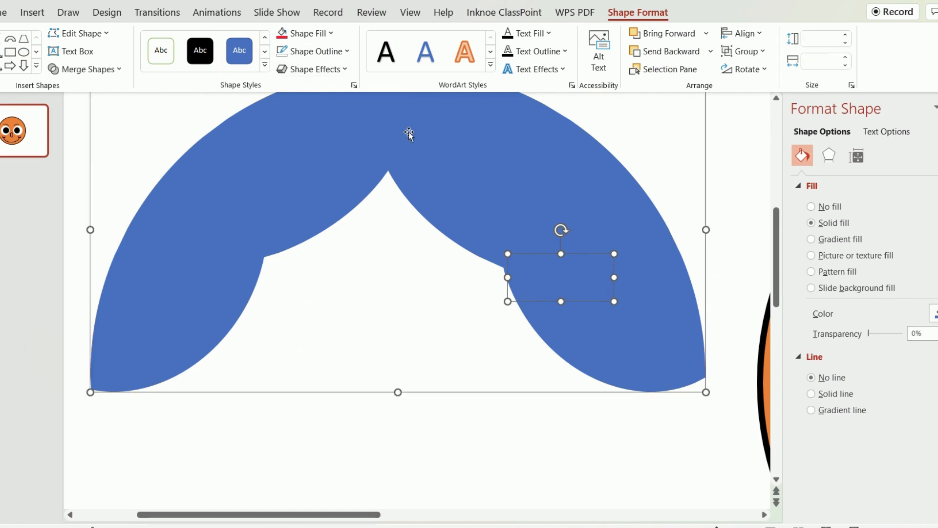
click(86, 70)
click(80, 89)
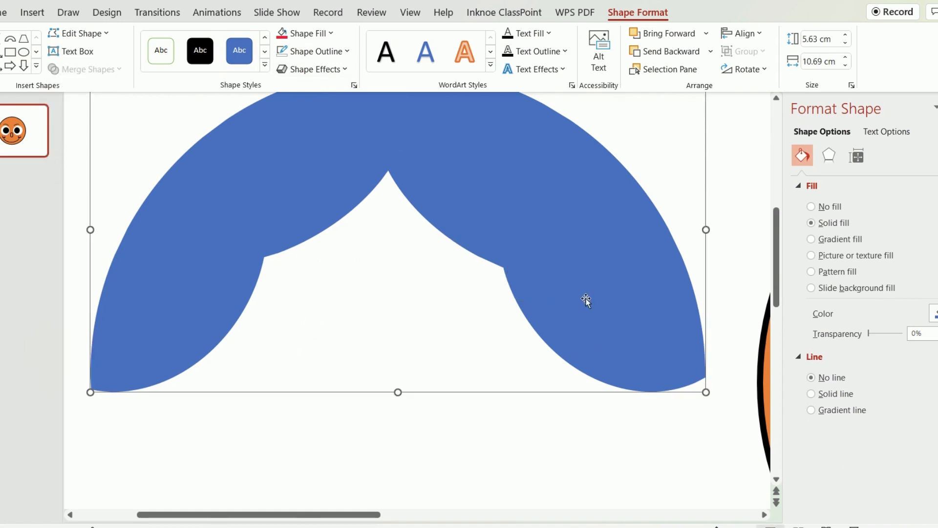
Step: Place the arch on top of the orange face as hair and flatten it to a height of about 4.53 cm
scroll(925, 516, down, 3)
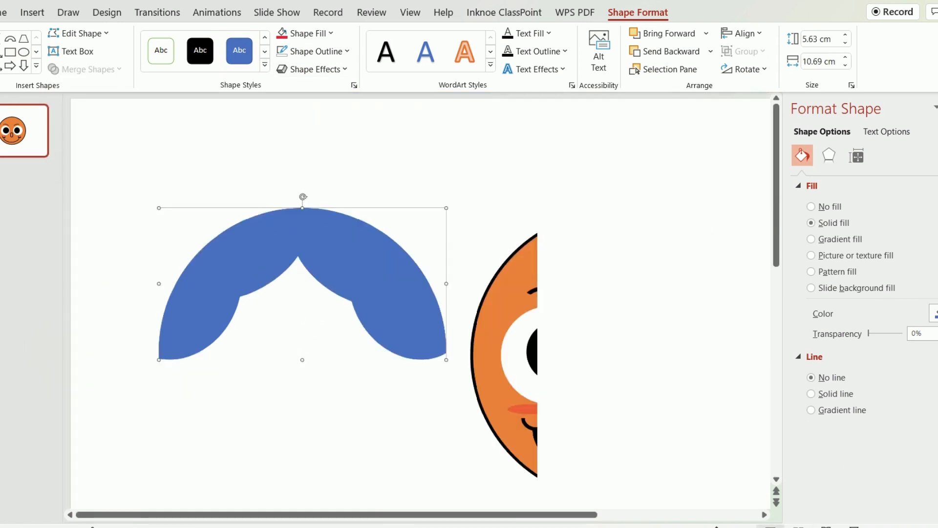
click(385, 214)
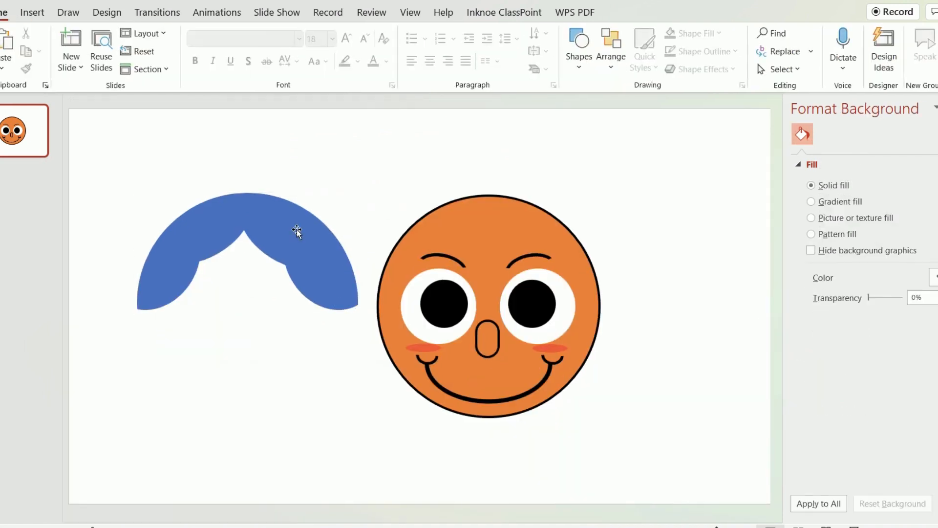
drag(297, 230, 538, 209)
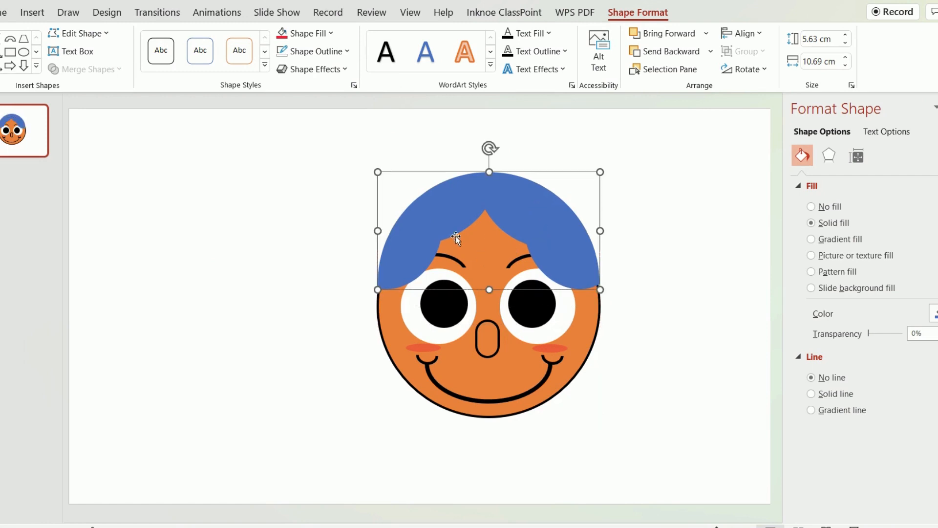
drag(489, 291, 490, 267)
drag(511, 206, 509, 209)
click(662, 326)
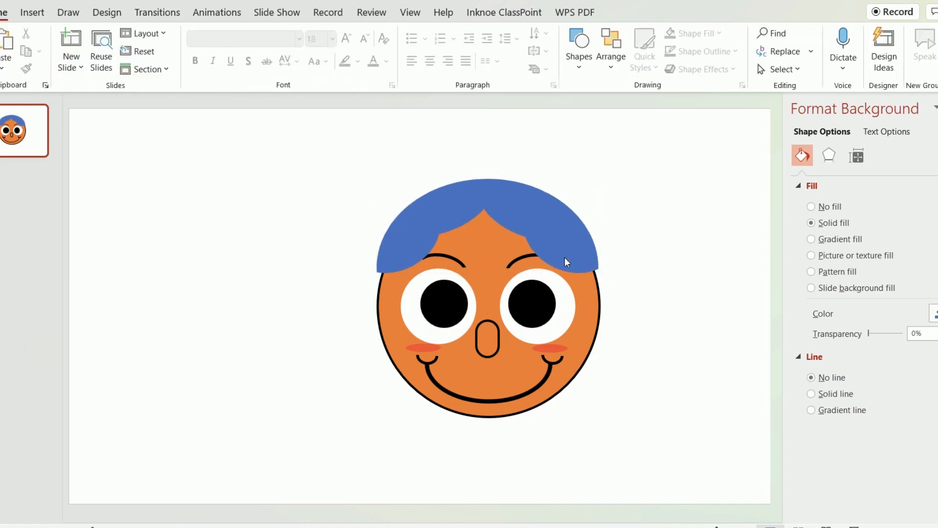
drag(395, 251, 399, 241)
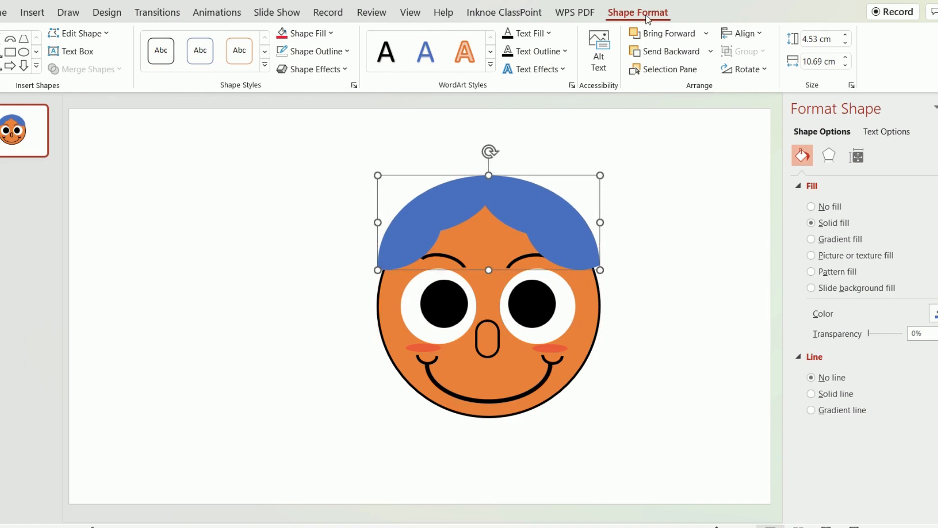
Step: Fill the hair with black and narrow it to a width of about 10.48 cm
click(300, 33)
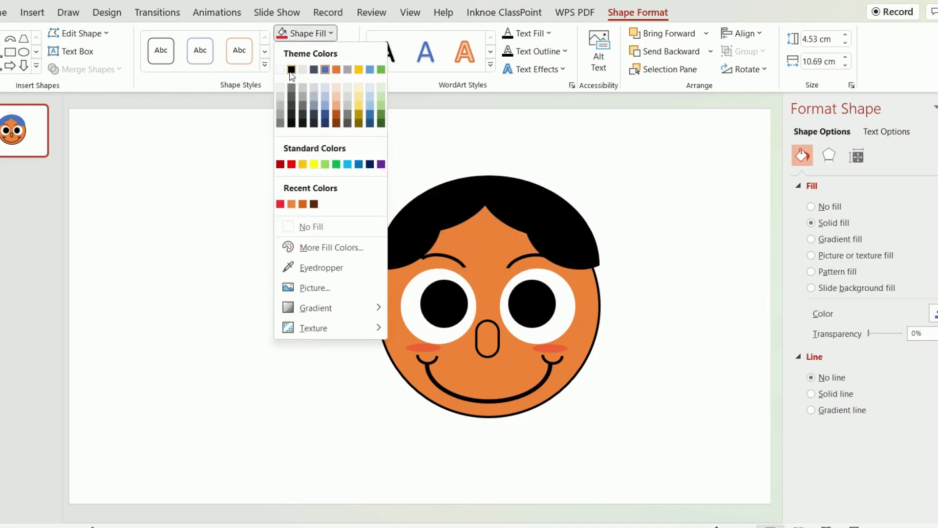
click(291, 70)
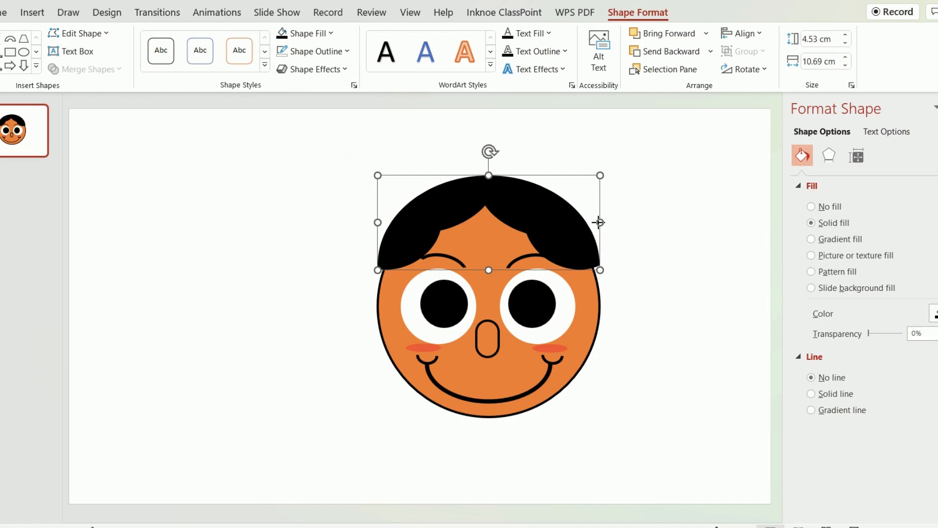
drag(599, 222, 592, 222)
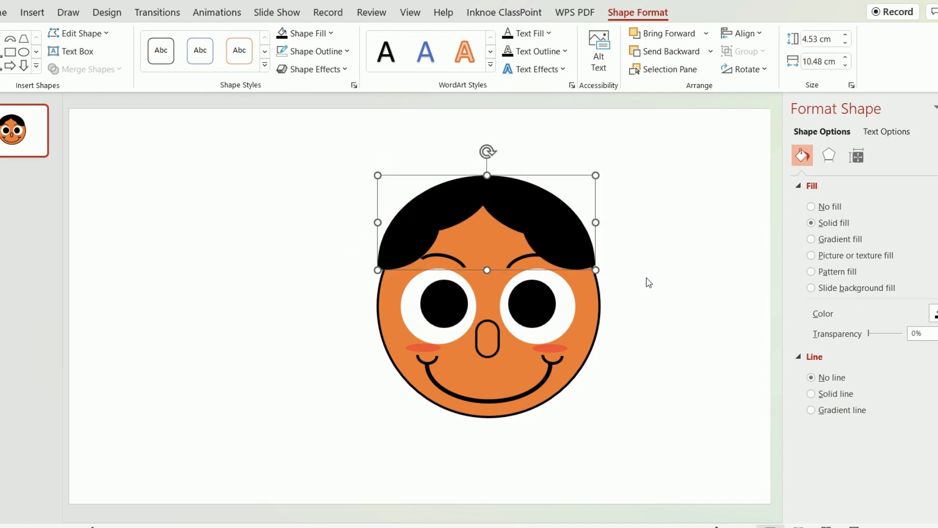
Step: Copy the orange face circle to the empty area beside the face and shrink the copy to a small upright oval
click(388, 336)
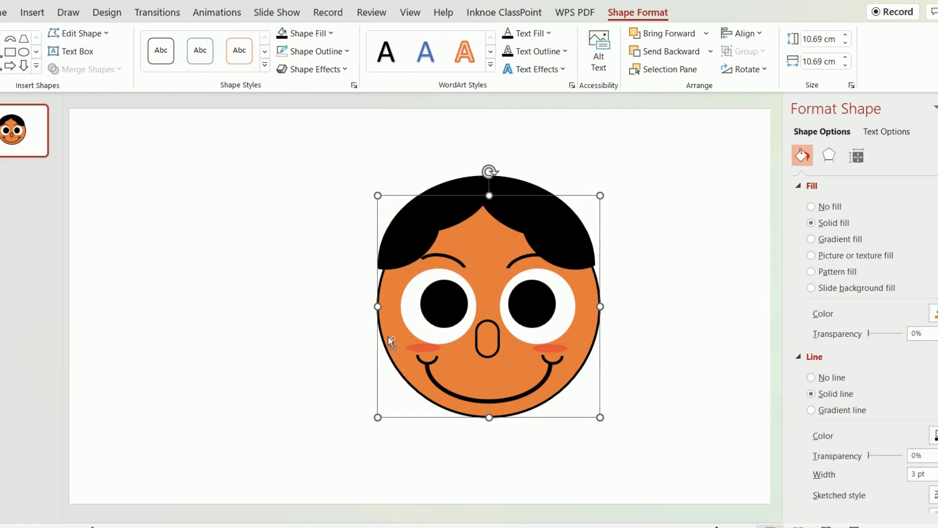
drag(388, 336, 218, 337)
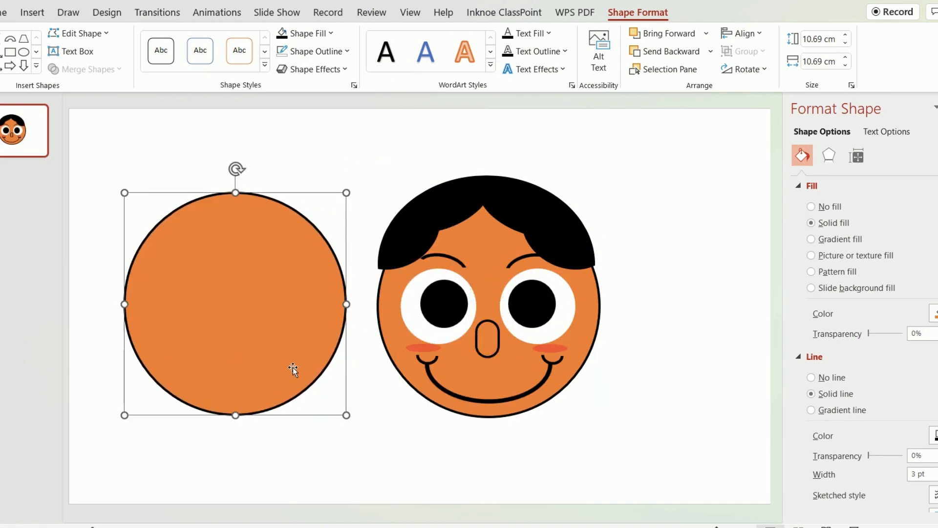
drag(346, 415, 217, 299)
Step: Duplicate the small oval as an inner oval about 3.98 × 4.66 cm against its right edge, filled darker orange with no outline
key(ctrl+d)
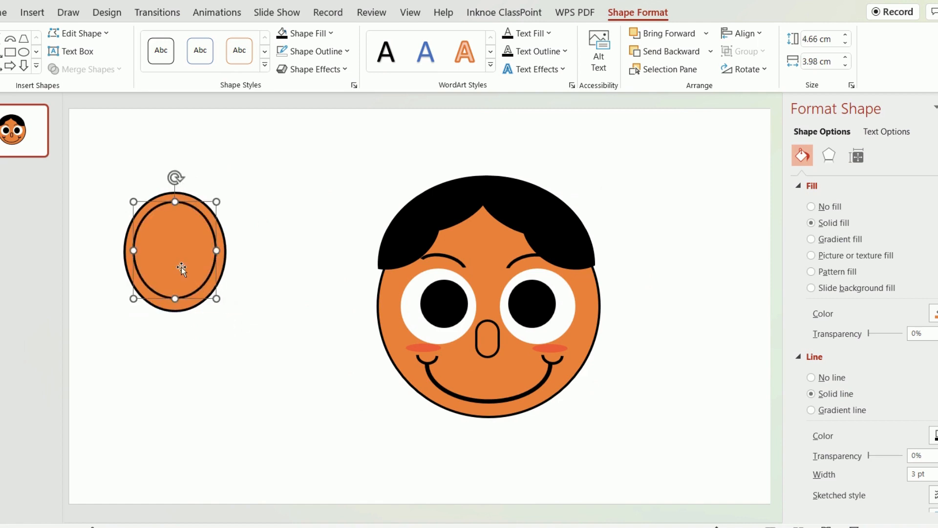
drag(180, 267, 189, 268)
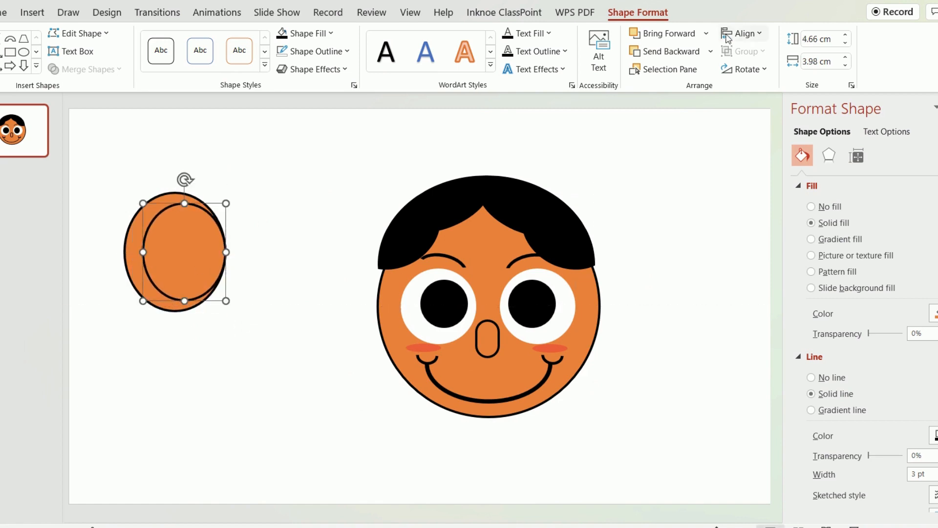
click(313, 33)
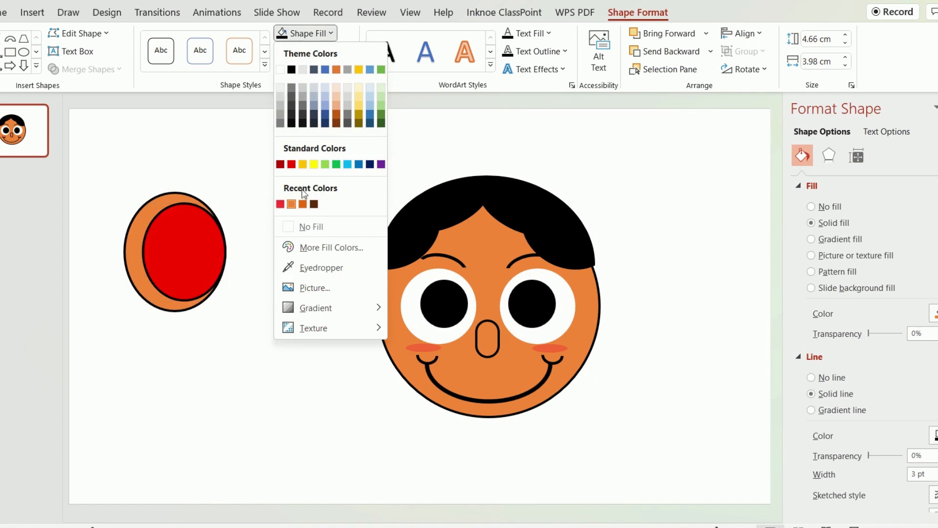
click(303, 204)
click(286, 58)
click(255, 223)
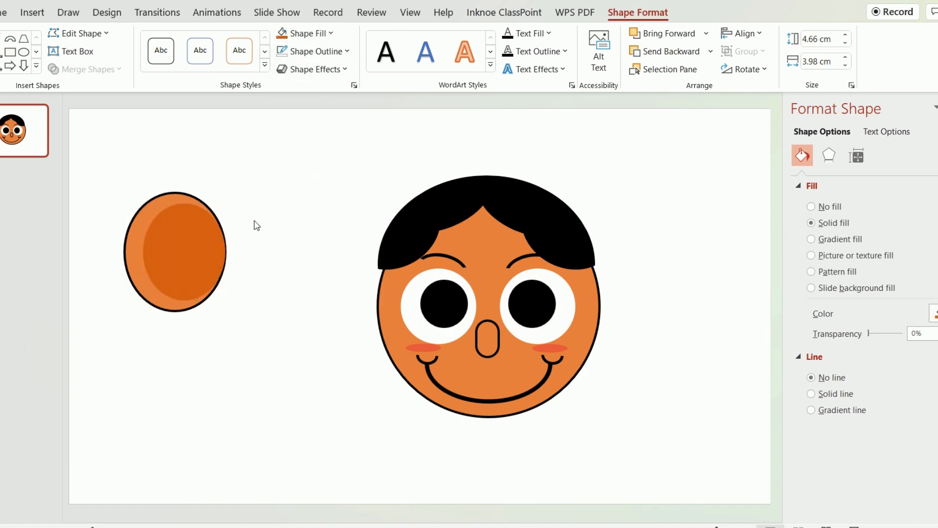
Step: Group the two ovals as one ear, shrink it slightly and place it over the left edge of the face
drag(264, 335, 83, 171)
key(ctrl+g)
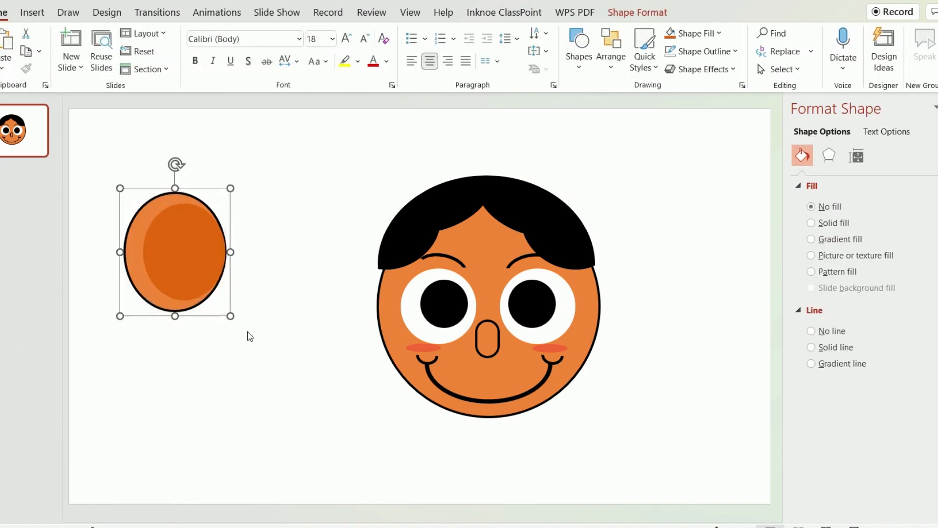
drag(231, 317, 211, 292)
drag(180, 253, 387, 321)
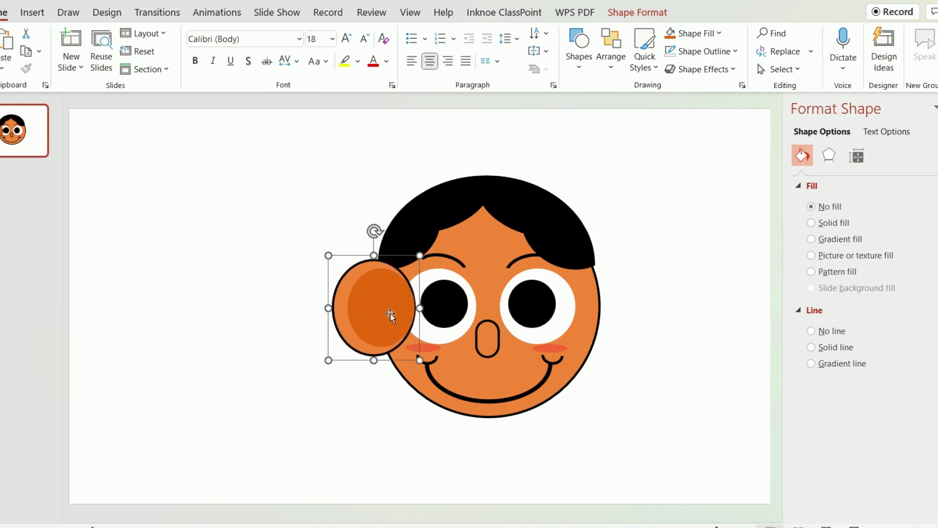
Step: Send the ear behind the face, tuck it inward and shrink it to about 3.17 × 3.71 cm
right_click(391, 315)
click(387, 153)
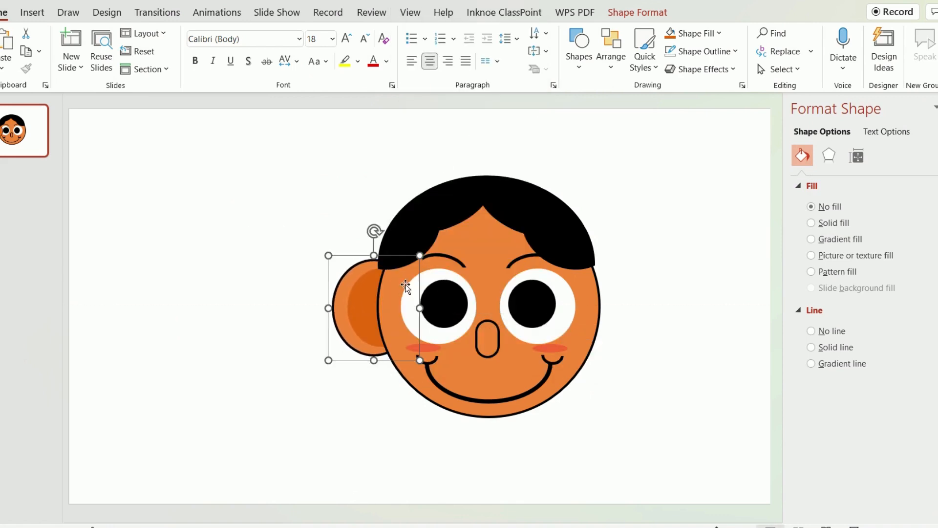
drag(364, 308, 377, 310)
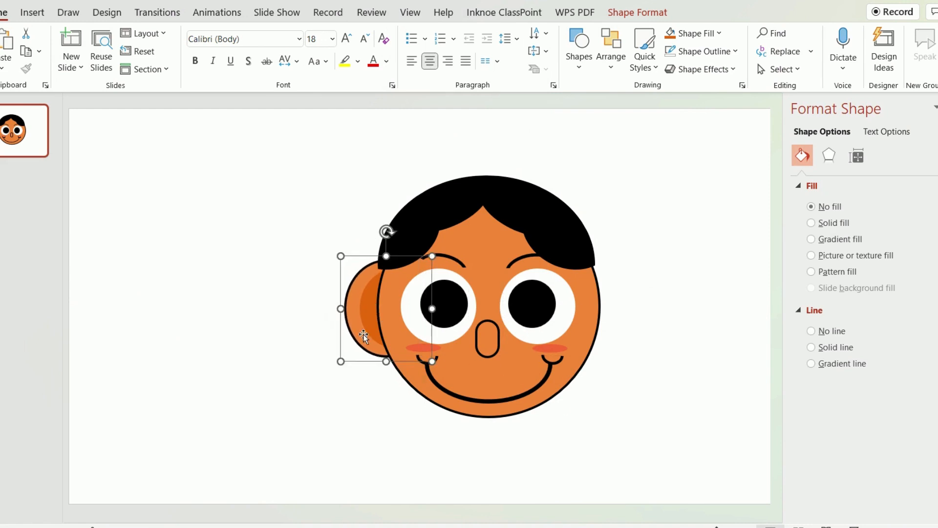
drag(433, 365, 410, 335)
Step: Copy the ear to the right edge of the face and send the copy to the back
drag(367, 304, 601, 310)
key(ctrl+c)
key(ctrl+v)
right_click(602, 310)
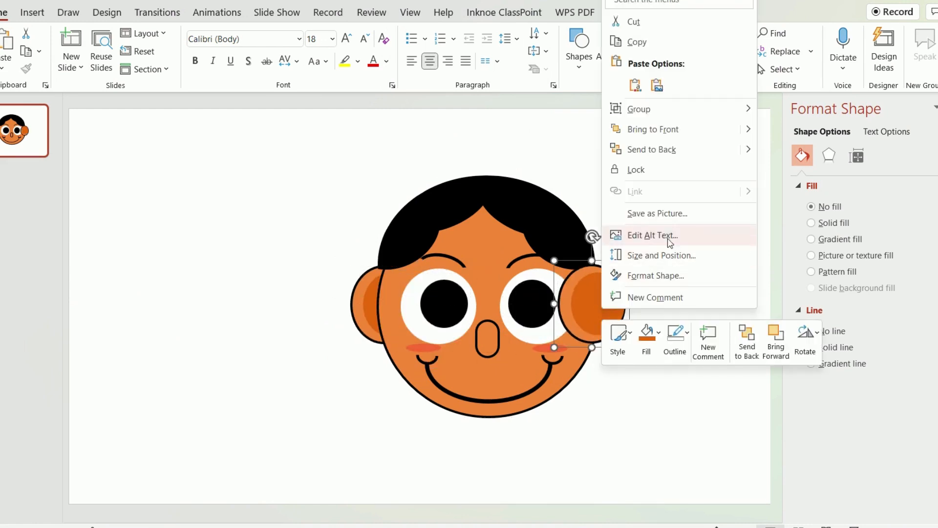
click(648, 160)
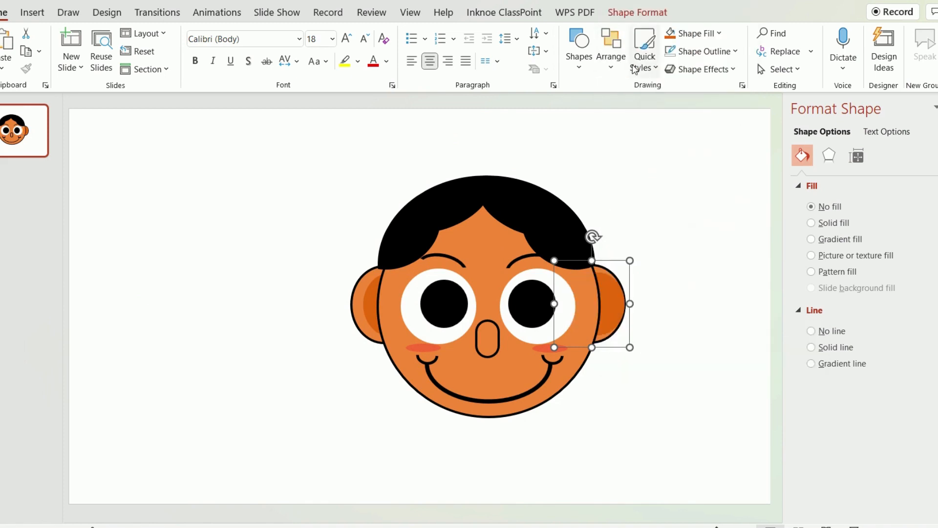
Step: Flip the right ear horizontally and nudge it slightly outward from the face
click(630, 13)
click(744, 69)
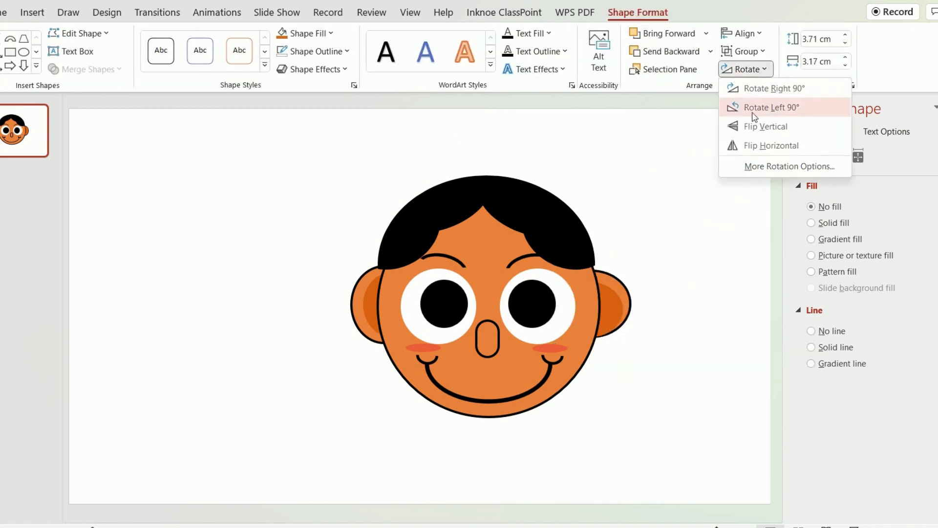
click(753, 142)
drag(611, 305, 615, 304)
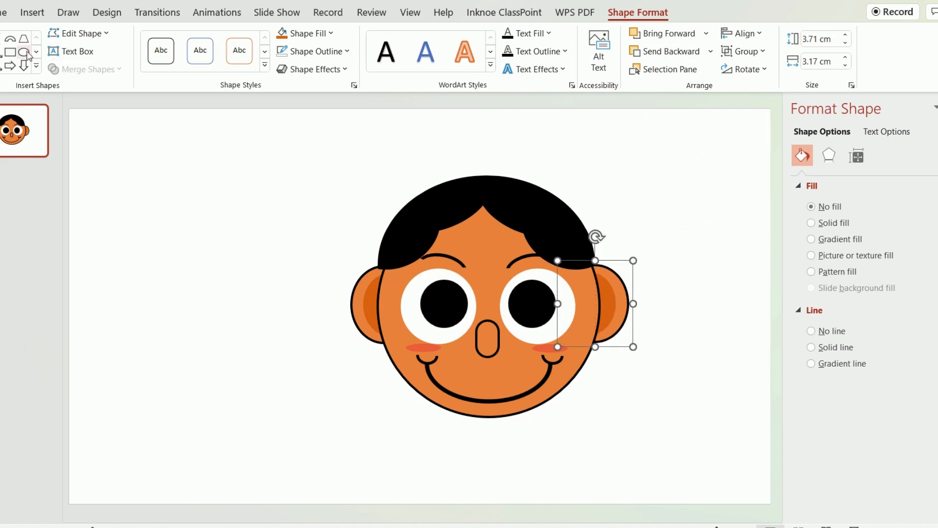
Step: Draw a tilted black moon shape about 1.93 × 3.62 cm at the face's lower-left edge and send it to the back
click(2, 44)
mouse_move(323, 353)
mouse_down()
mouse_move(379, 356)
mouse_move(363, 403)
mouse_up()
drag(342, 331, 306, 412)
drag(360, 367, 385, 351)
drag(357, 388, 385, 362)
click(201, 49)
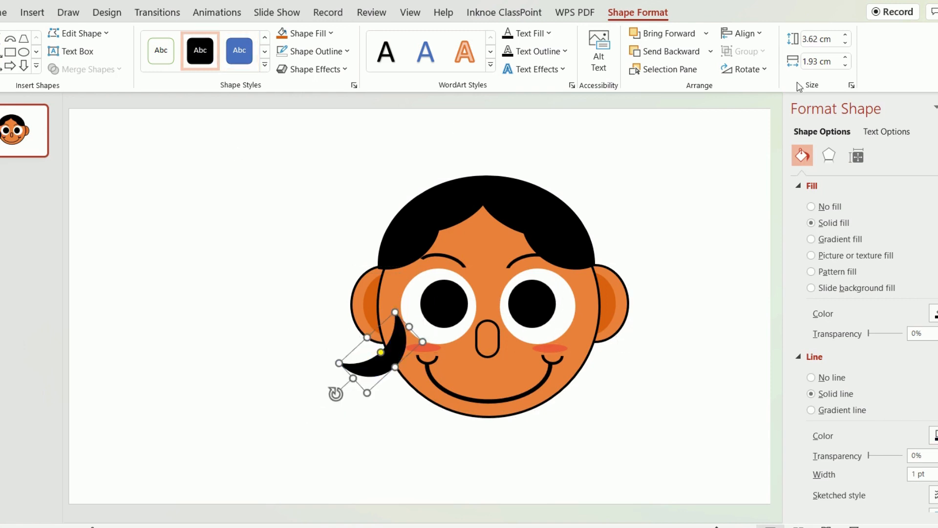
right_click(386, 359)
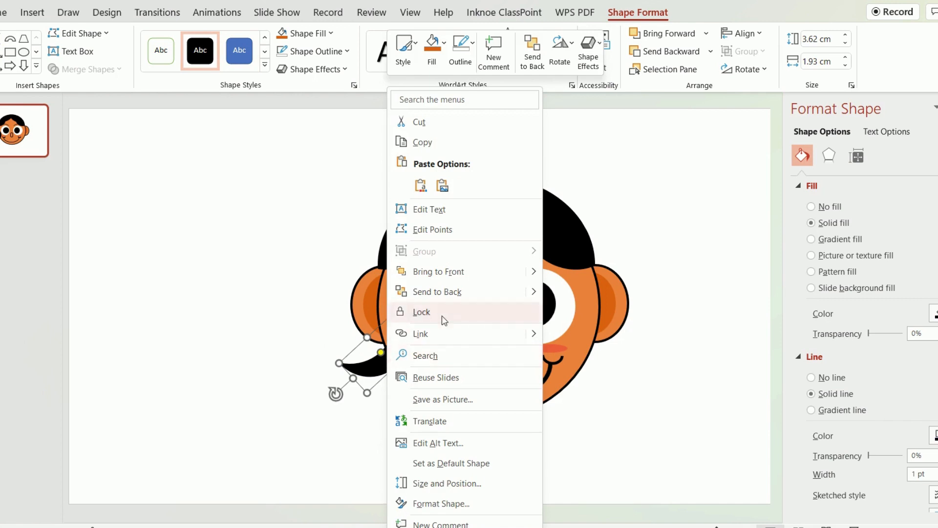
click(442, 291)
Step: Duplicate the black crescent just below the first, rotate the copy slightly and send it to the back
drag(380, 366, 394, 383)
key(ctrl+c)
key(ctrl+v)
drag(344, 405, 352, 413)
right_click(405, 364)
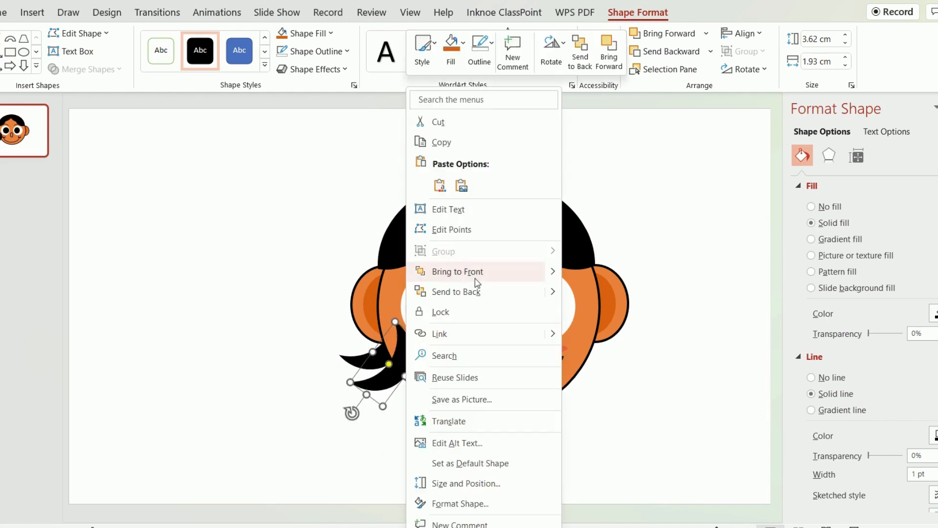
click(467, 294)
Step: Add a third crescent below the second, rotated slightly further, and send it to the back
drag(394, 382, 399, 374)
key(ctrl+c)
key(ctrl+v)
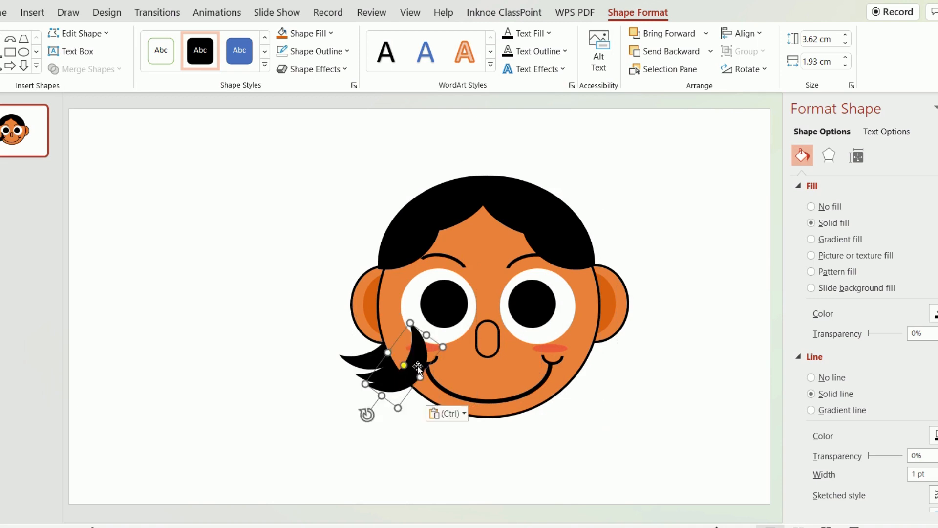
mouse_move(367, 413)
mouse_down()
mouse_move(367, 425)
mouse_move(374, 419)
mouse_up()
right_click(414, 369)
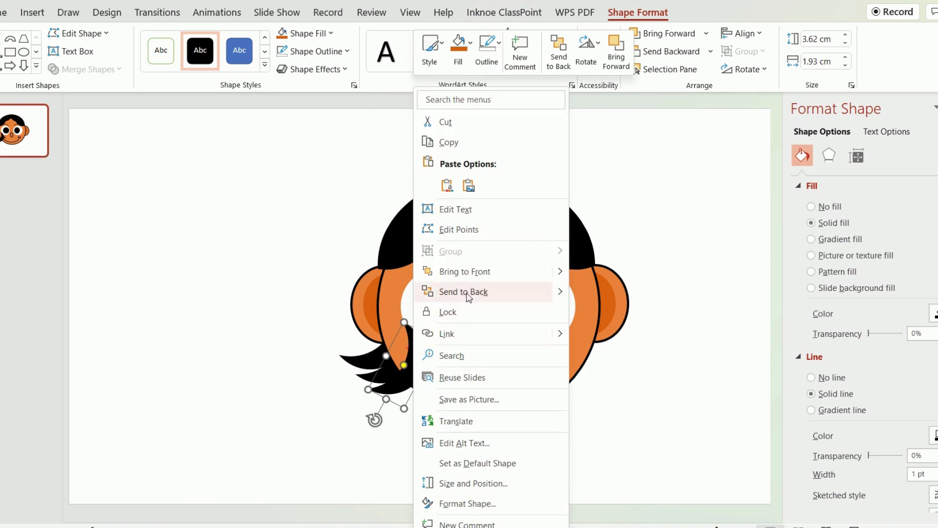
click(470, 292)
click(437, 423)
Step: Group the three black crescents at the lower left of the face into one tuft of hair
click(377, 358)
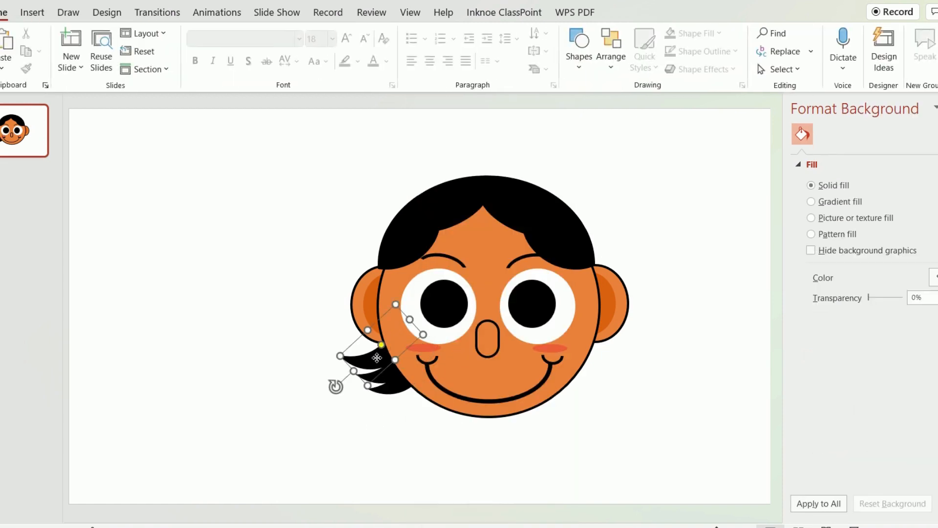
shift+click(391, 380)
shift+click(404, 389)
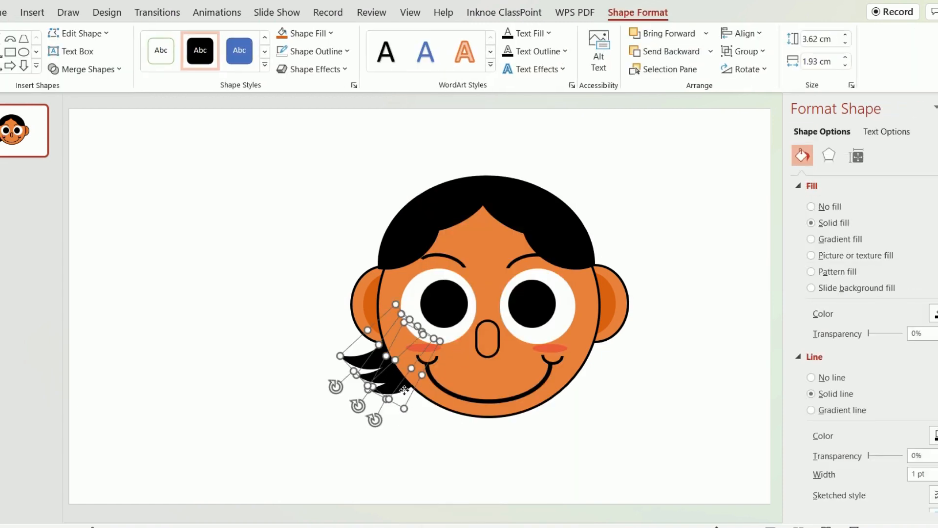
key(ctrl+g)
Step: Copy the hair tuft to the lower-right side of the face, flip it horizontally and send it to the back
key(ctrl+v)
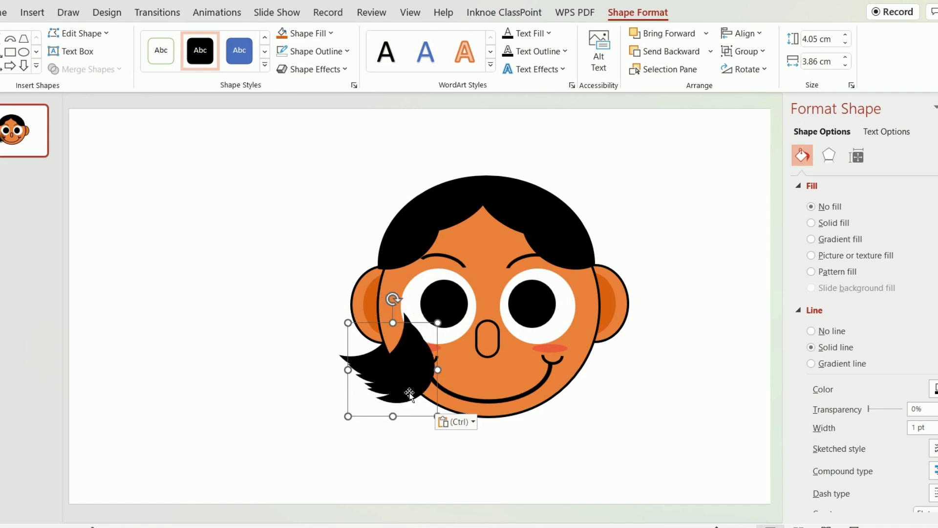
drag(410, 395, 588, 399)
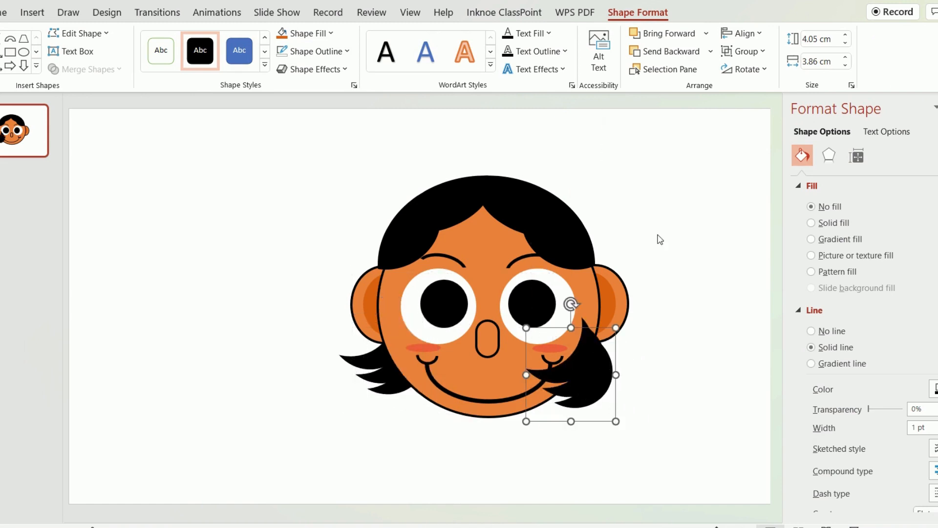
click(743, 69)
click(761, 145)
click(562, 374)
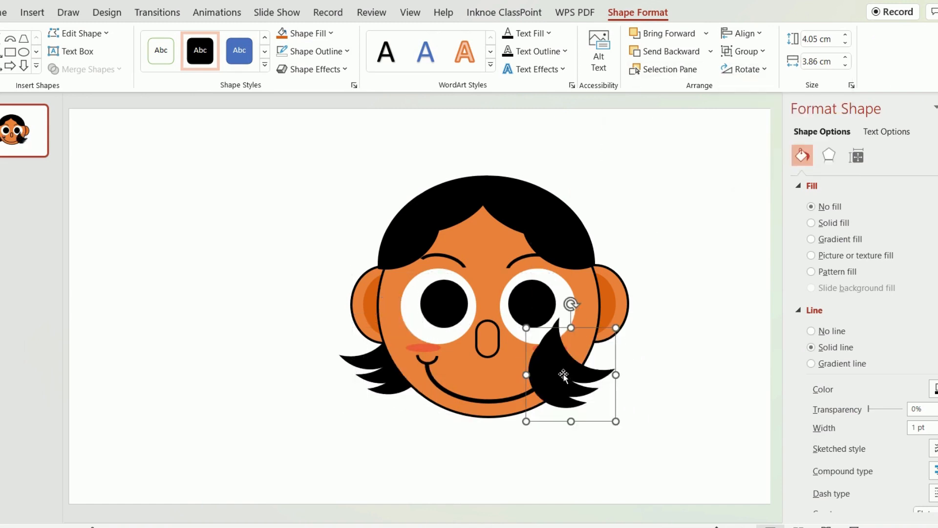
drag(562, 374, 587, 356)
right_click(587, 357)
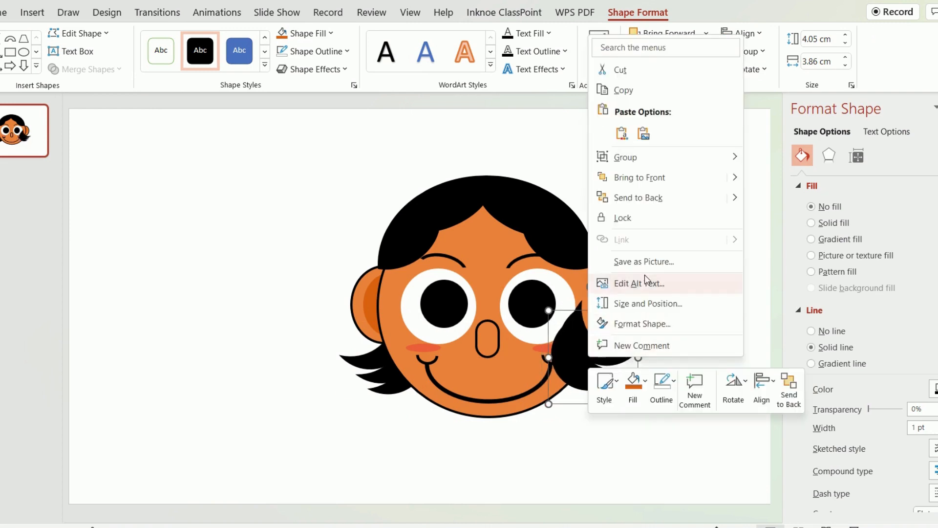
click(645, 199)
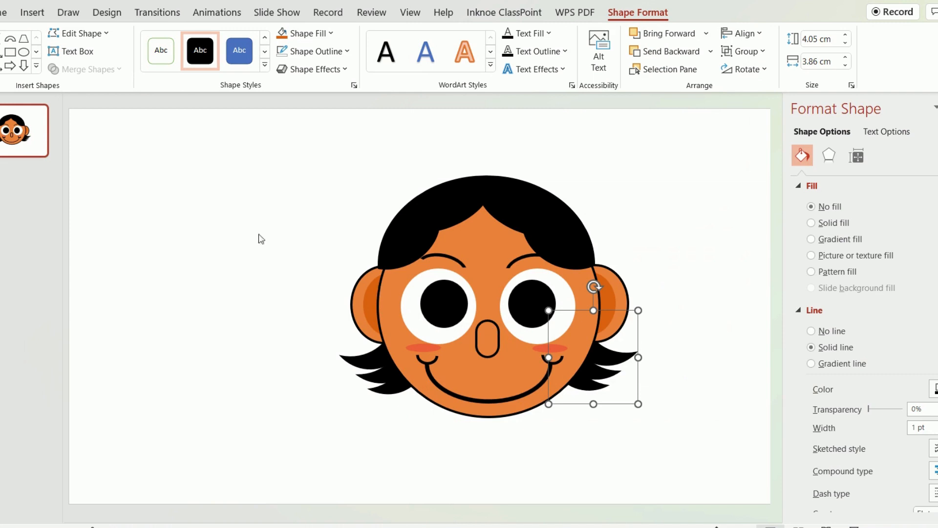
Step: Draw a black upright oval about 3.23 × 6.44 cm over the left side of the face and send it to the back
click(23, 52)
mouse_move(372, 263)
mouse_down()
mouse_move(408, 388)
mouse_move(439, 397)
mouse_up()
drag(410, 342, 405, 322)
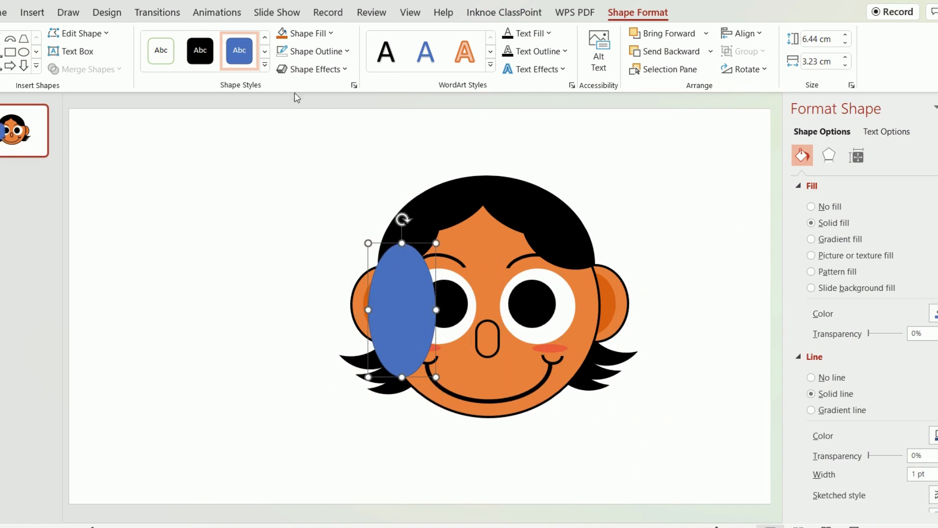
click(200, 50)
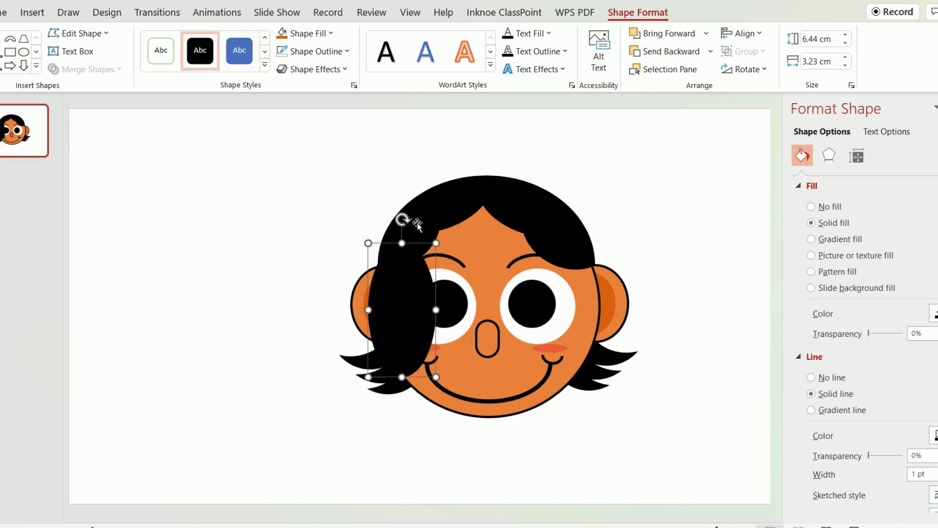
right_click(423, 311)
click(509, 294)
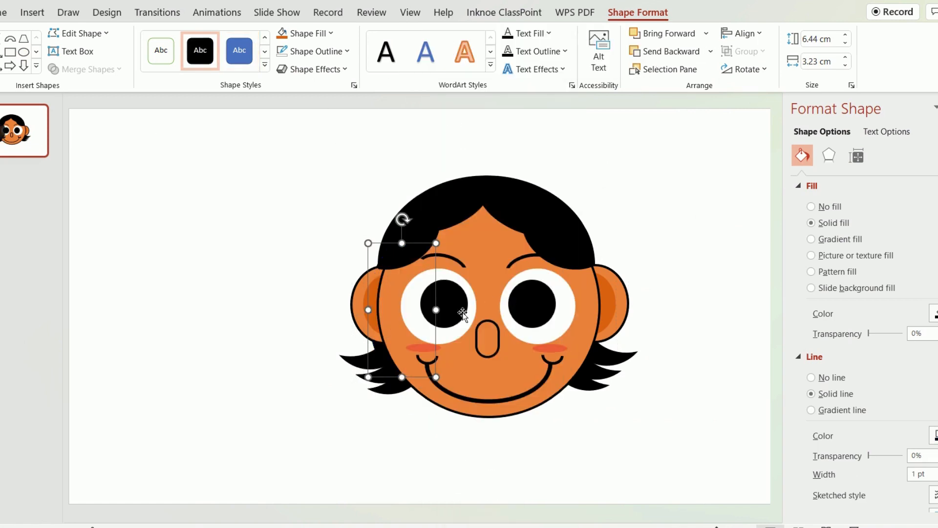
Step: Copy the black oval to the right side of the face, send it to the back and nudge it slightly left
drag(404, 329, 580, 328)
right_click(581, 328)
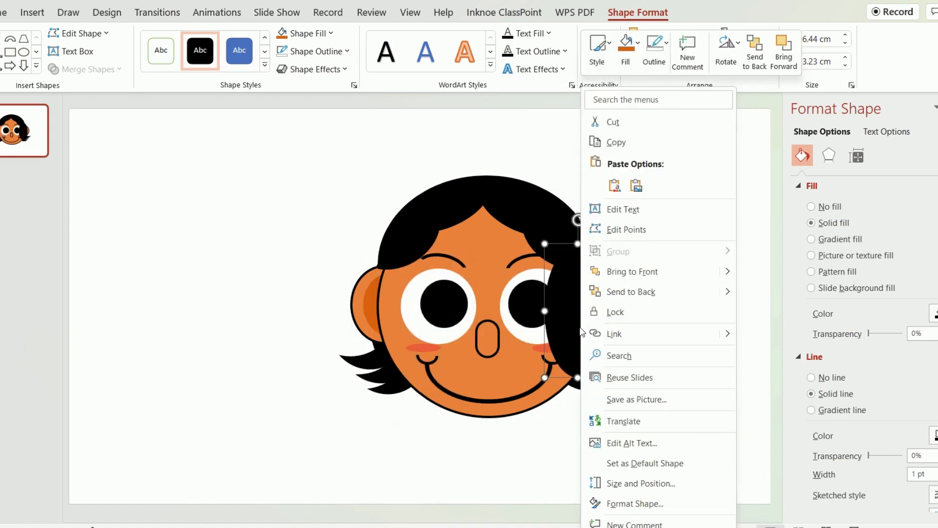
click(645, 294)
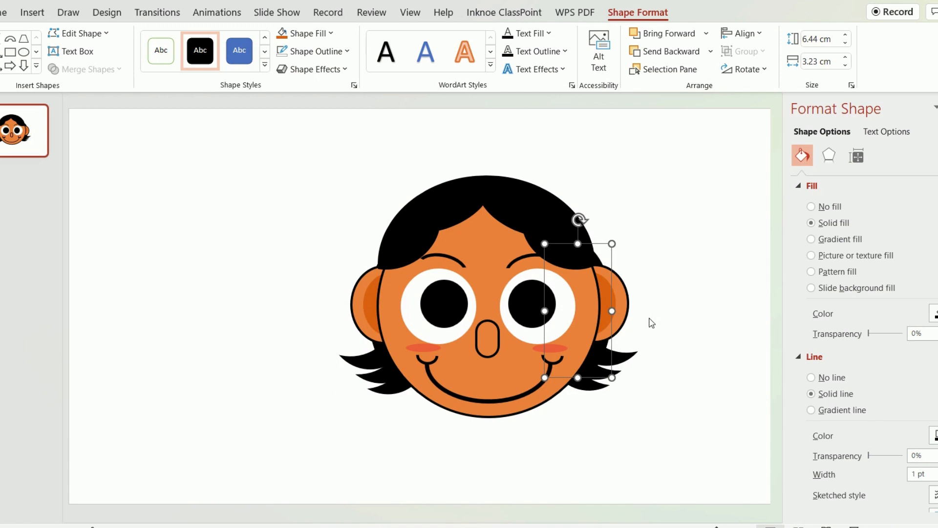
key(ctrl+Left)
key(ctrl+Left)
key(ctrl+Left)
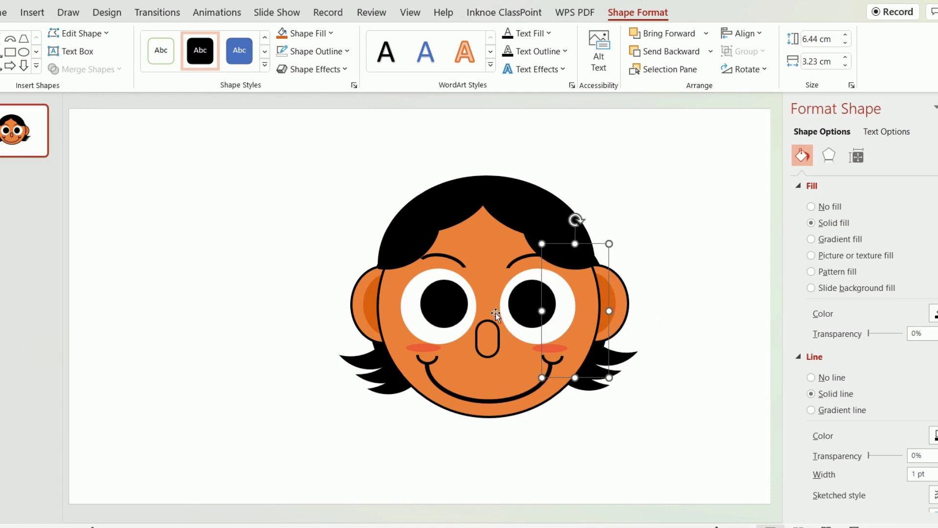
Step: Place a copy of a single black crescent on top of the head as an upright tuft of hair
click(472, 206)
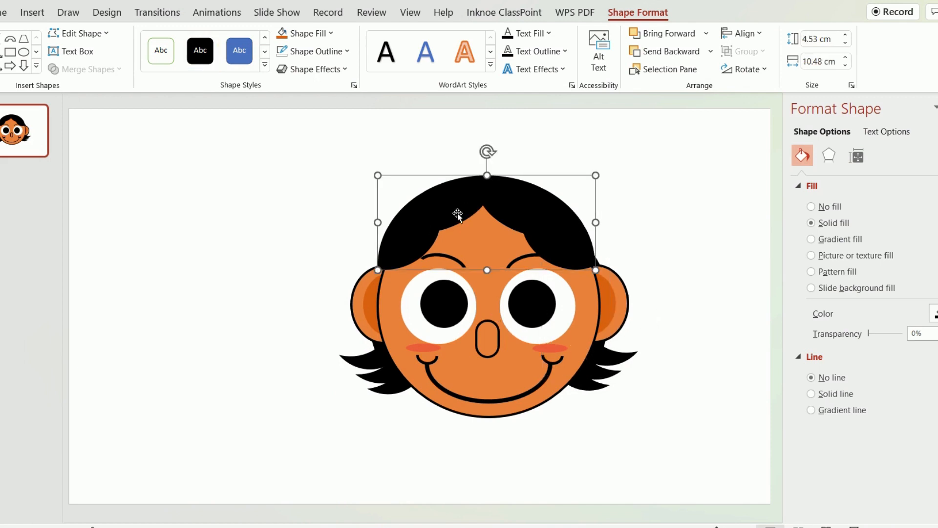
click(598, 359)
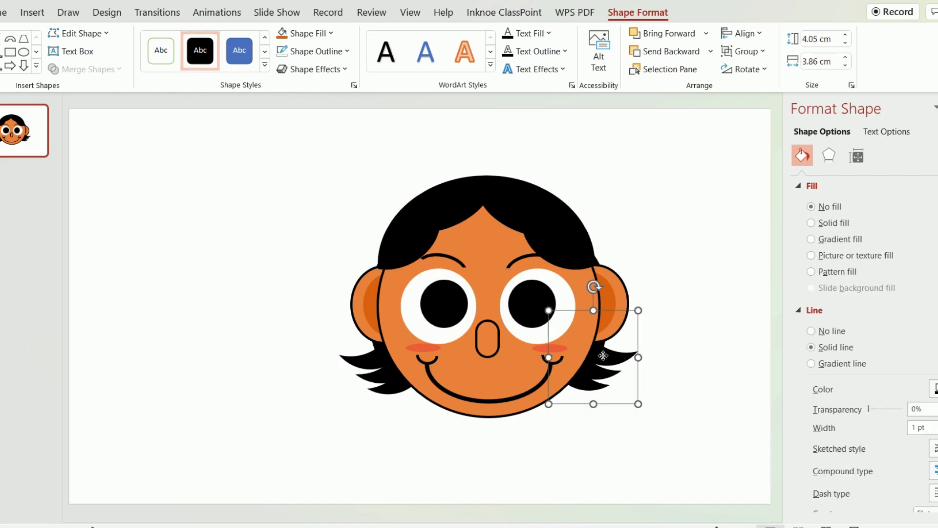
key(ctrl+v)
drag(605, 361, 490, 195)
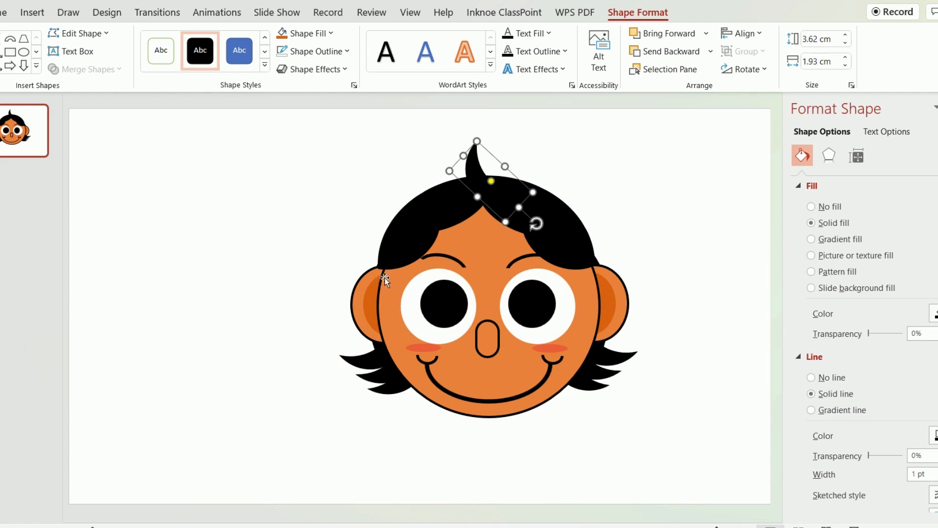
Step: Copy the top crescent to the left temple, rotate it nearly vertical as a sideburn and lengthen it to about 4.6 cm
key(ctrl+v)
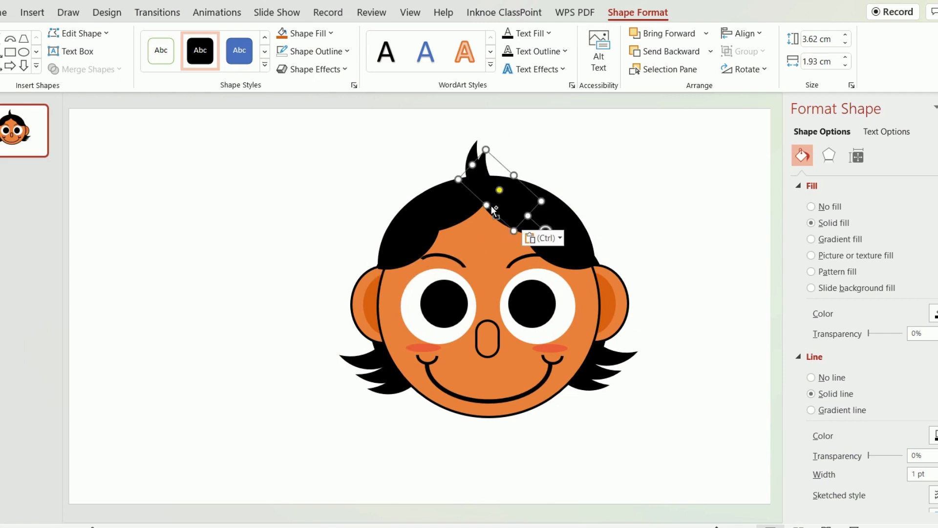
drag(494, 208, 386, 307)
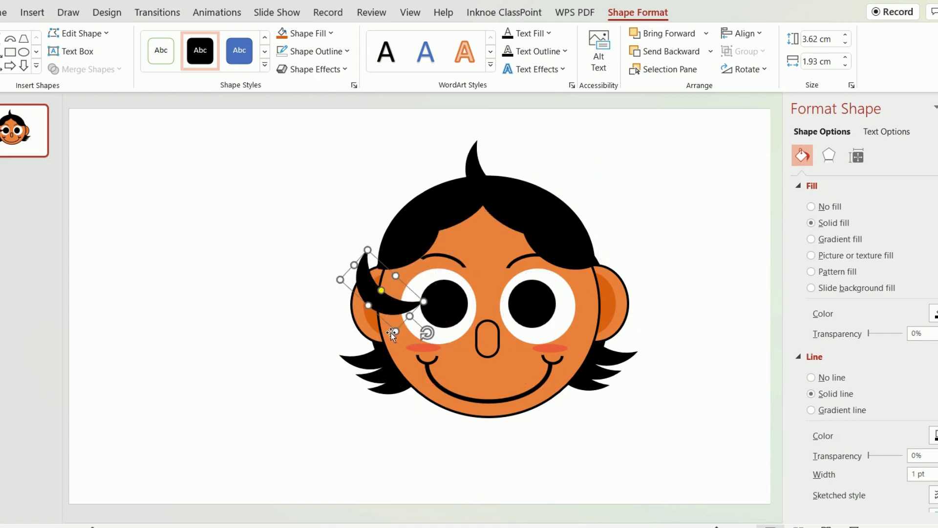
drag(428, 333, 374, 372)
drag(363, 294, 380, 289)
drag(376, 287, 385, 293)
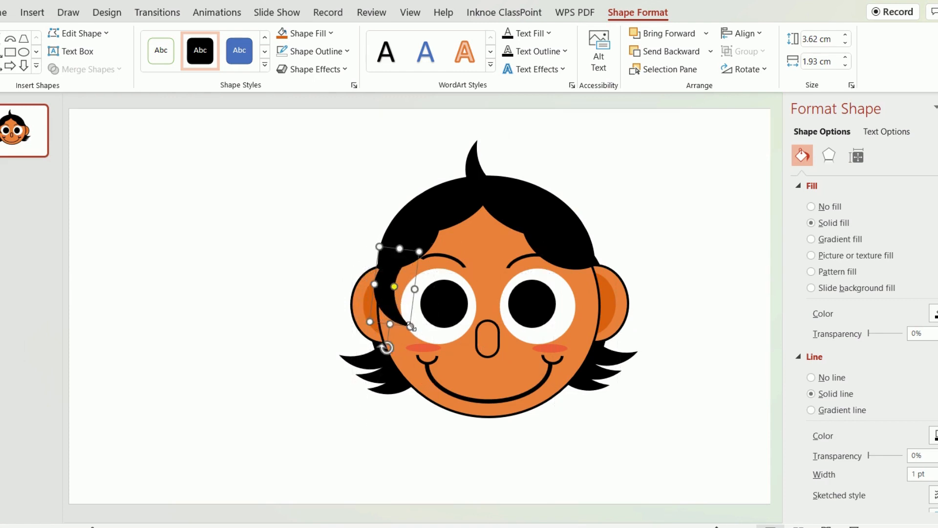
drag(390, 323, 389, 345)
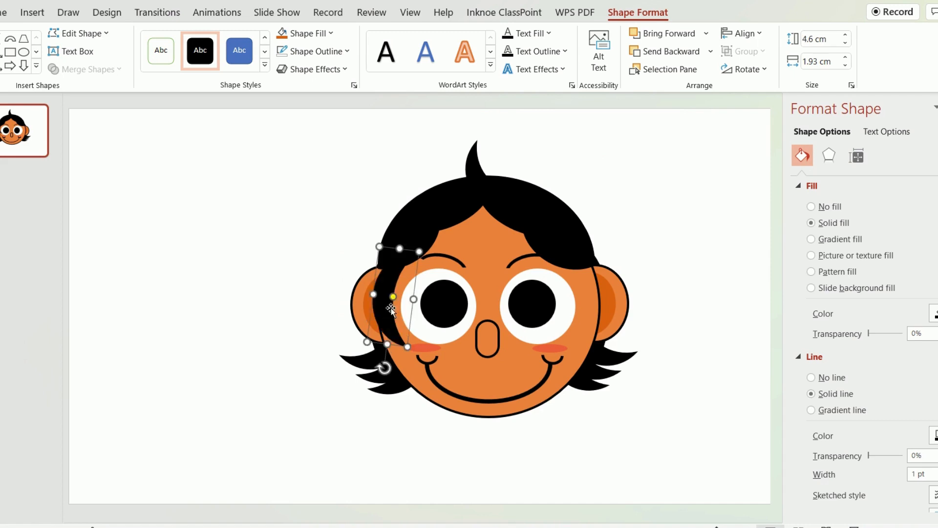
Step: Place a copy of the sideburn, about 1.33 cm wide, at the right temple and flip it horizontally against the face edge
drag(391, 303, 565, 281)
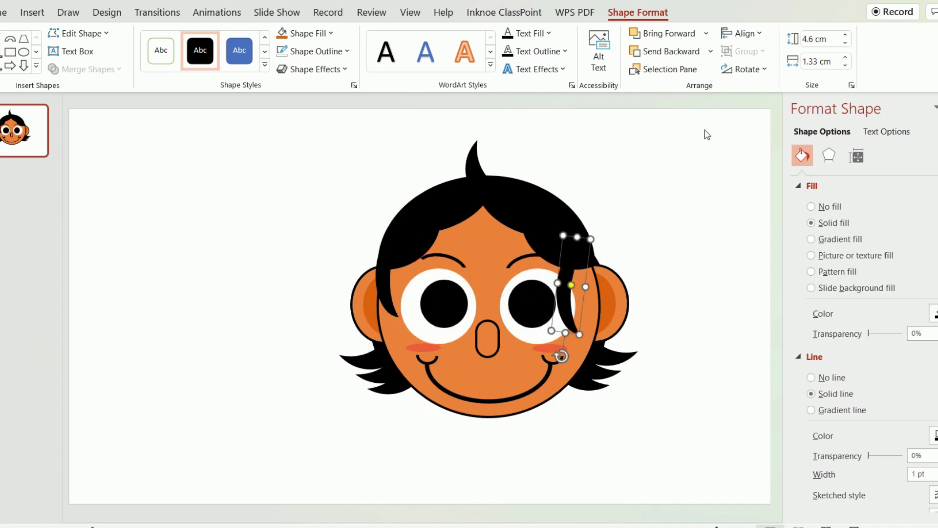
click(759, 72)
click(775, 146)
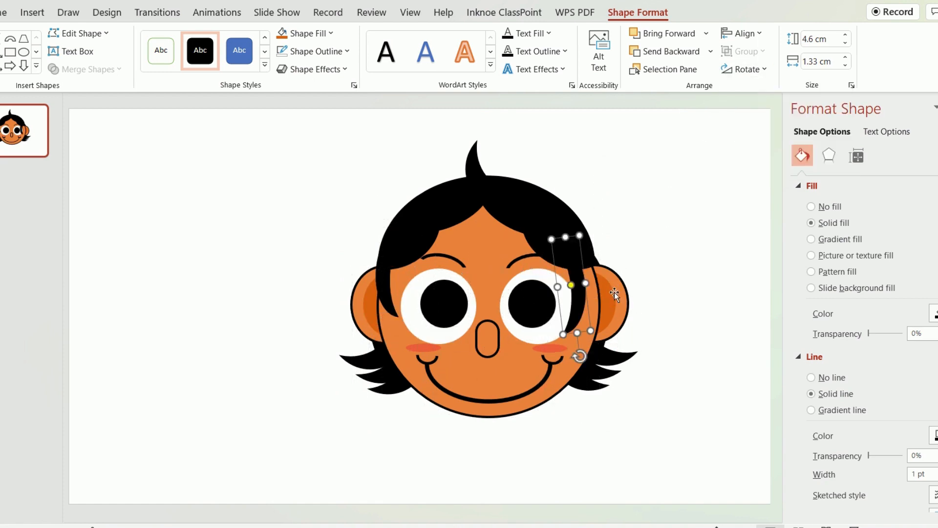
drag(580, 304, 598, 299)
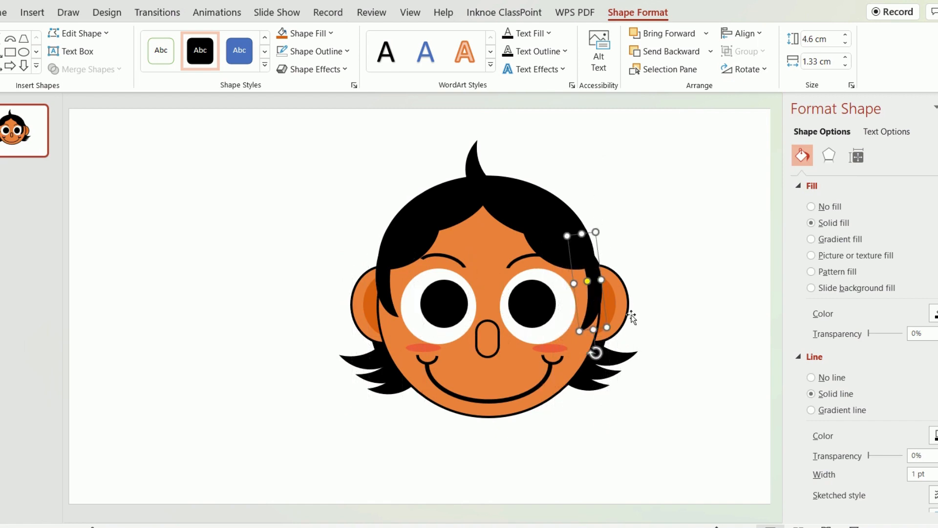
click(717, 345)
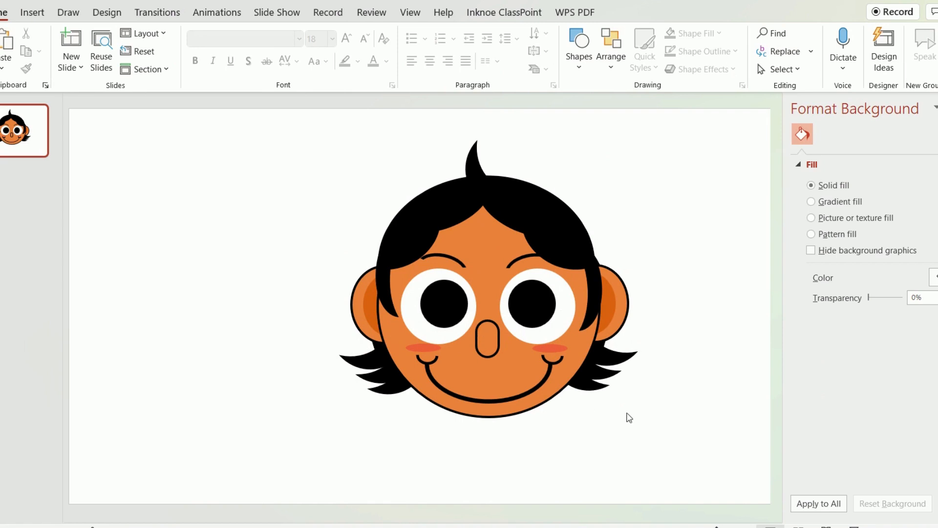